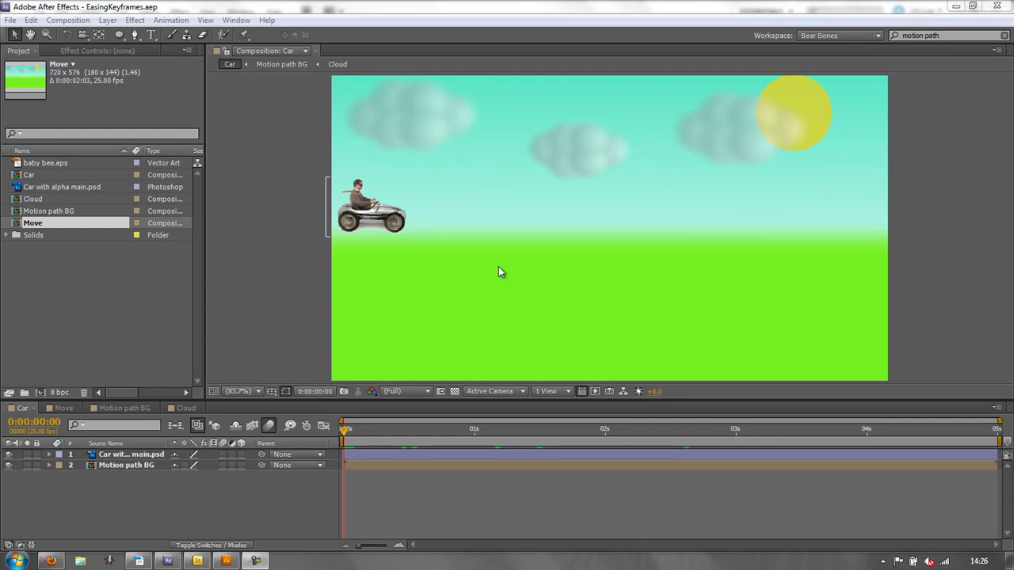
# Keyframe the car's Position from the far left at 0s to the right edge at about 5s.
pyautogui.click(98, 456)
pyautogui.press('p')
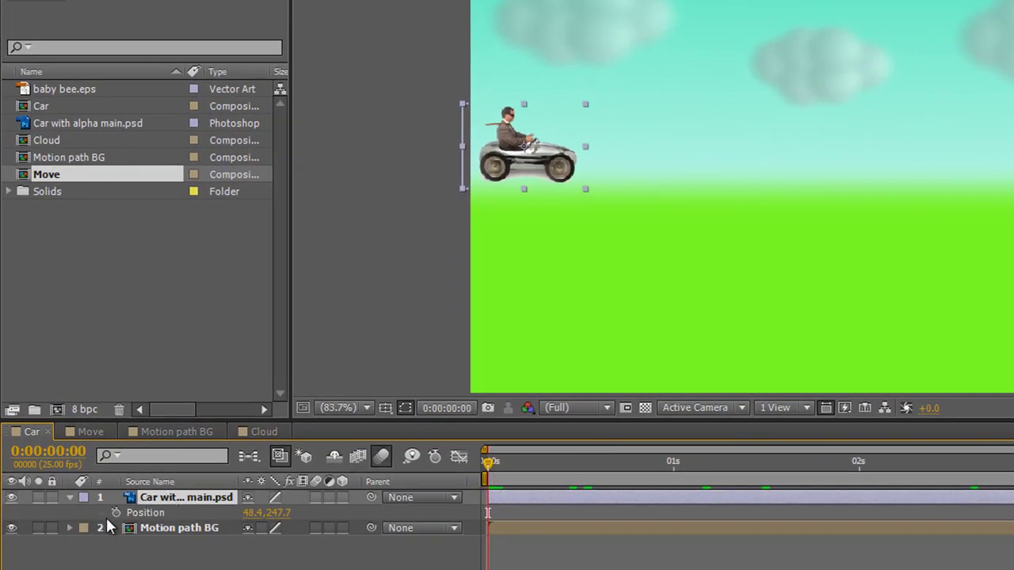
pyautogui.click(116, 512)
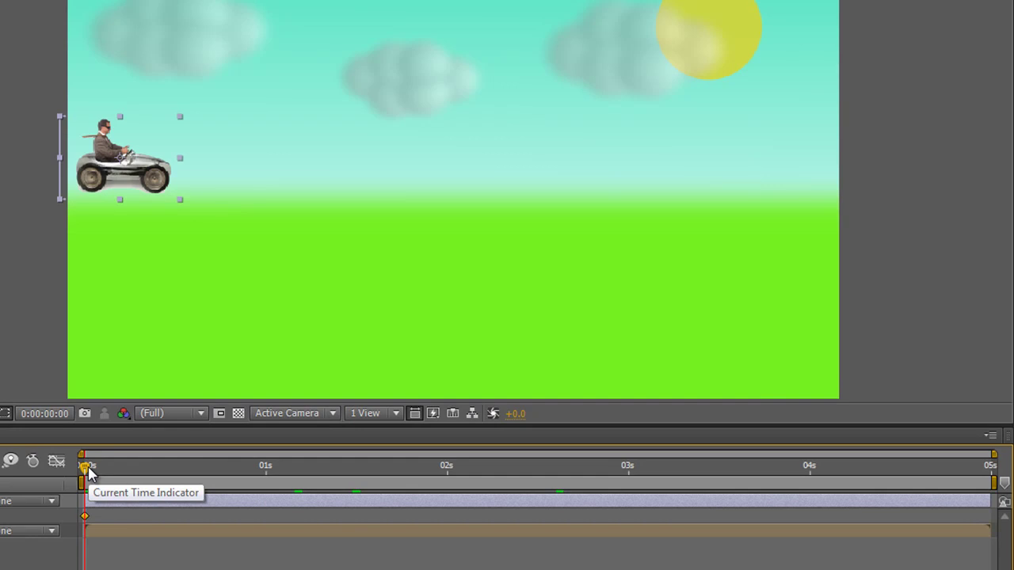
pyautogui.press('End')
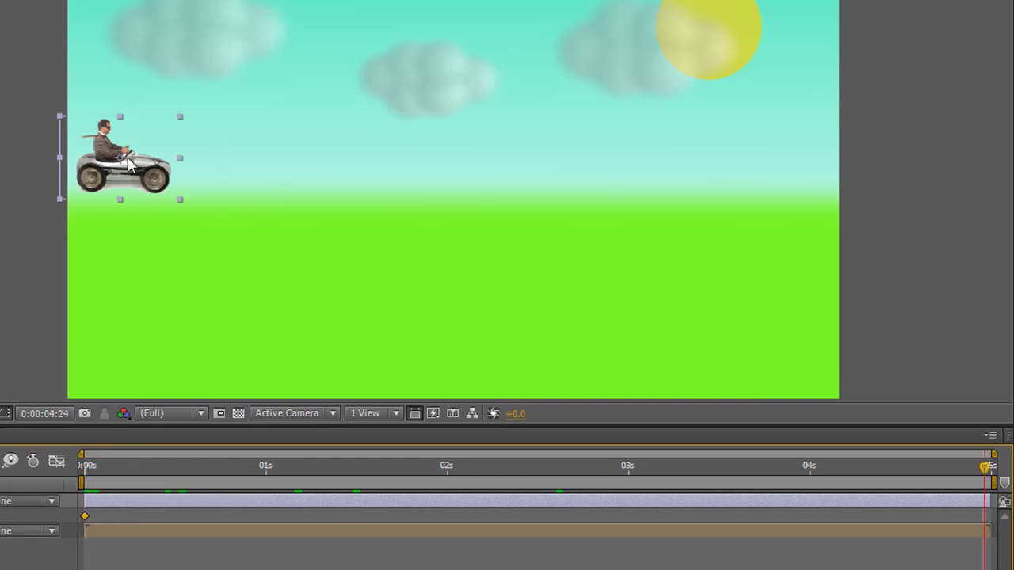
pyautogui.moveTo(145, 167); pyautogui.dragTo(810, 170)
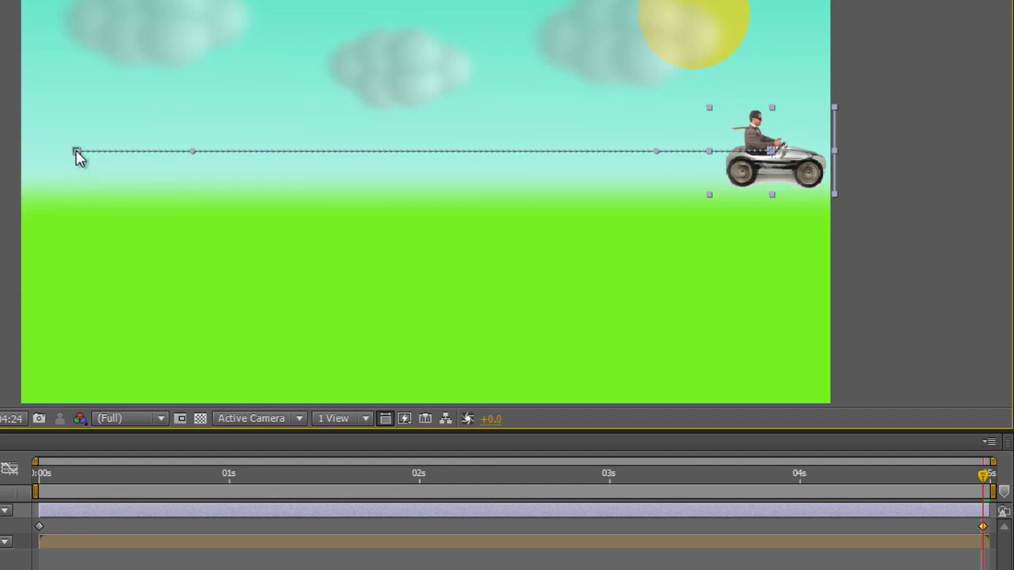
pyautogui.moveTo(76, 152); pyautogui.dragTo(62, 150)
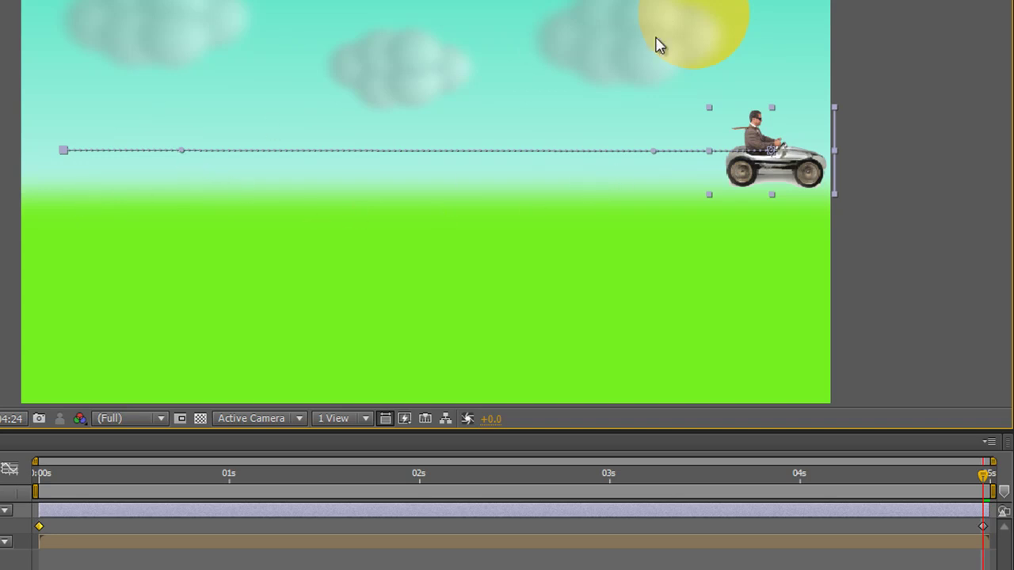
# Pull both keyframes' bezier handles upward to arch the path, then preview the animation.
pyautogui.moveTo(653, 151); pyautogui.dragTo(589, 77)
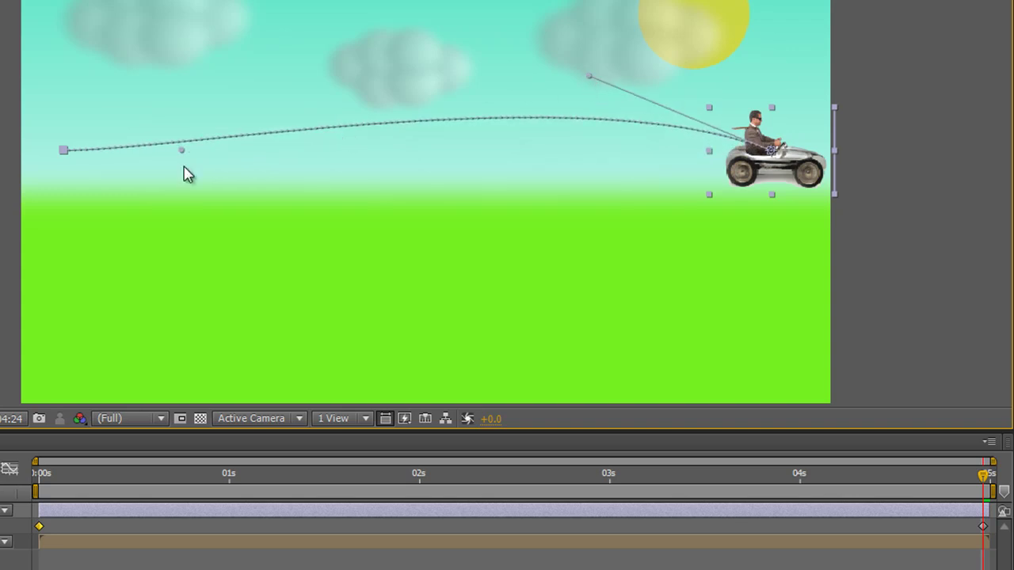
pyautogui.moveTo(182, 150); pyautogui.dragTo(175, 90)
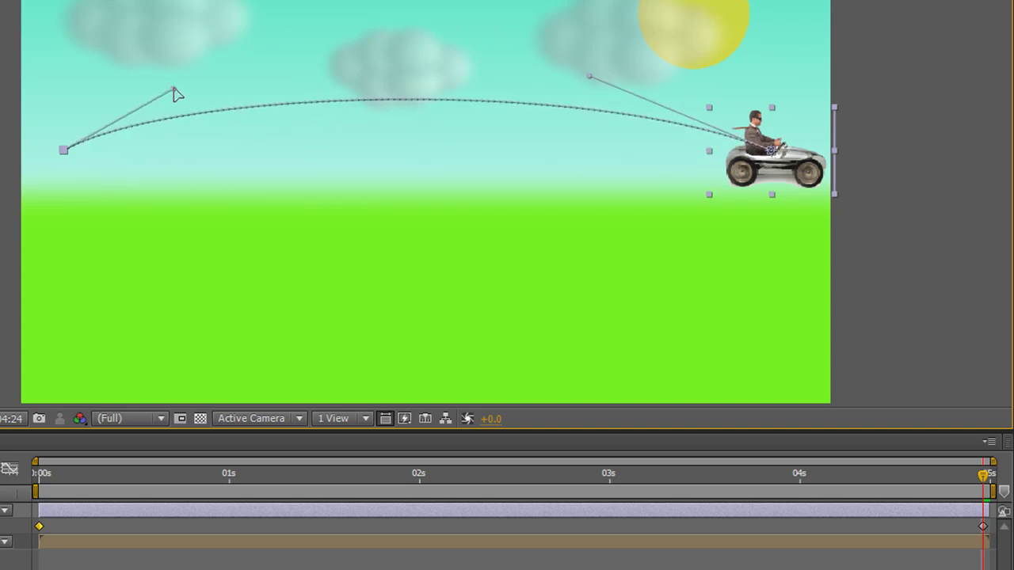
pyautogui.press('space')
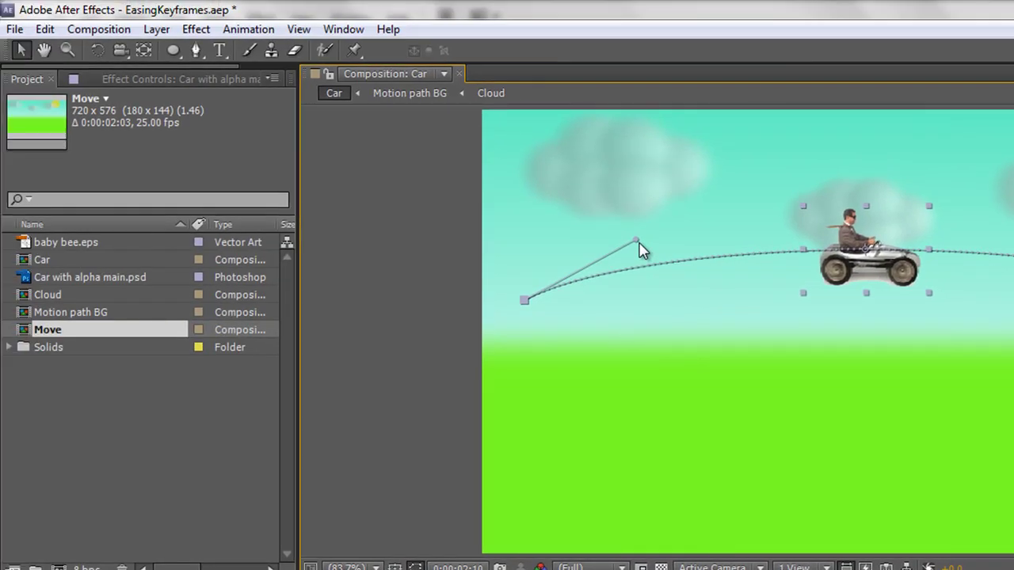
# Raise Path Point Size to 15 pixels in the General preferences.
pyautogui.click(42, 28)
pyautogui.moveTo(150, 503)
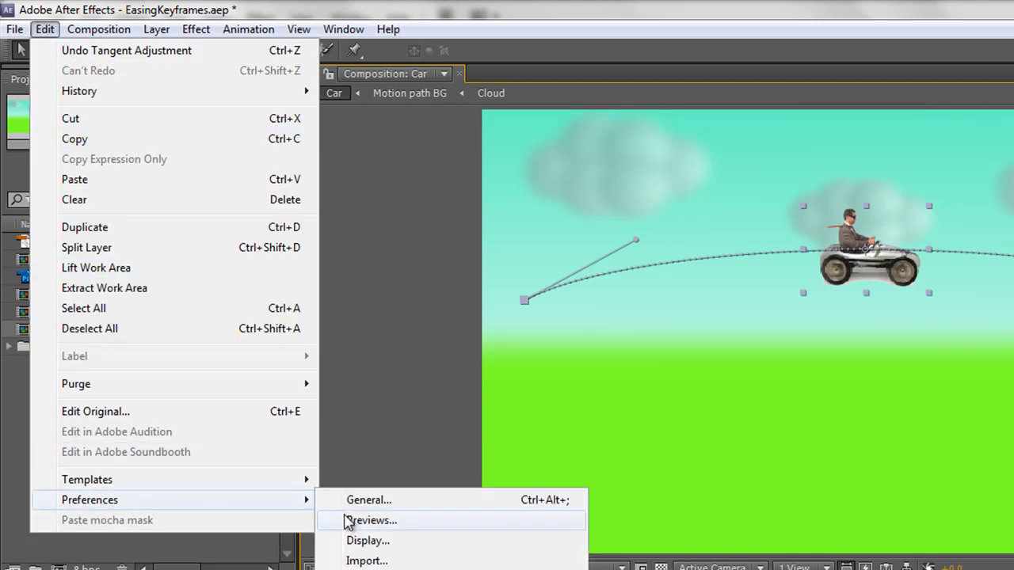
pyautogui.click(371, 502)
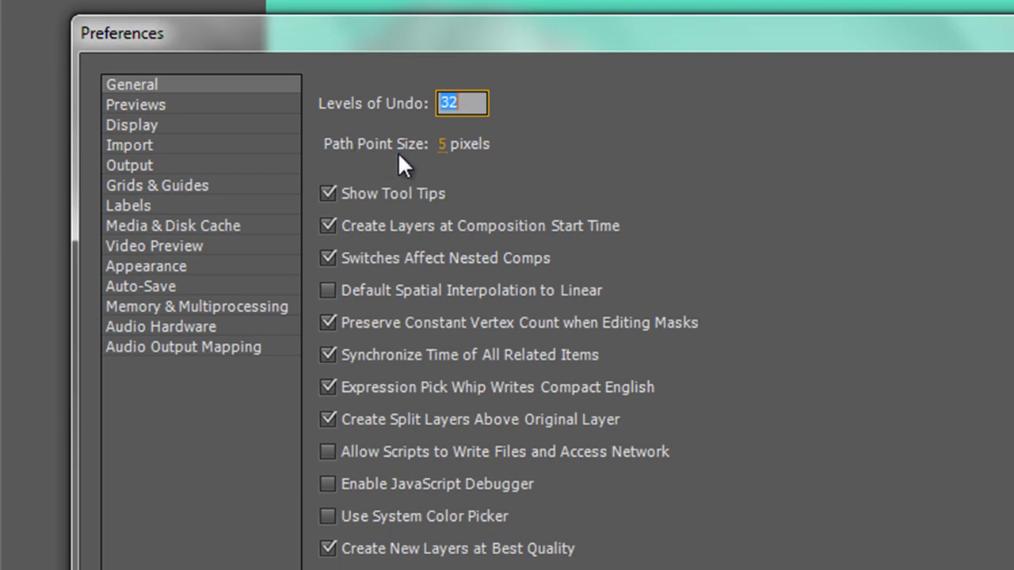
pyautogui.click(442, 147)
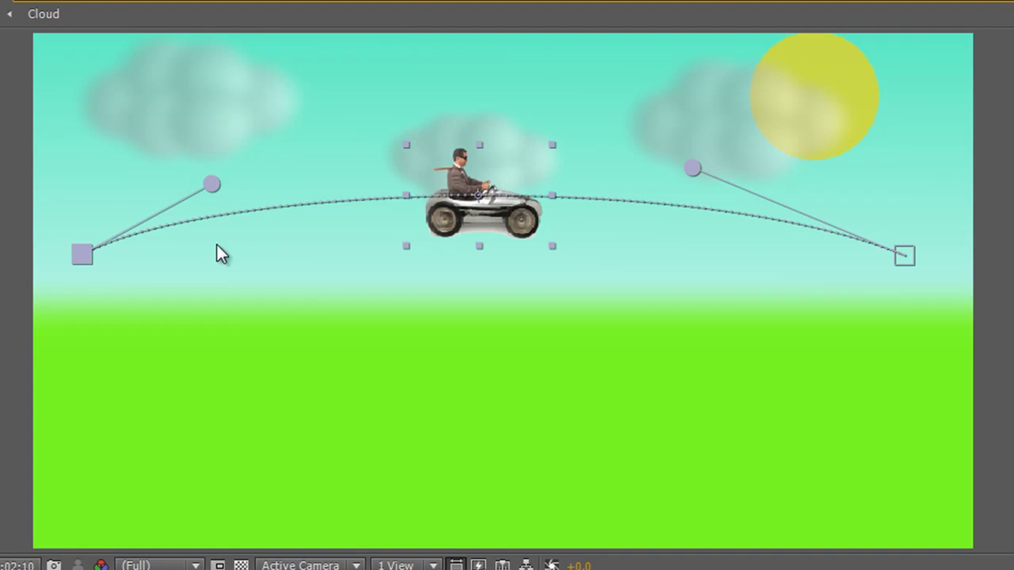
# Reshape the curve from the first handle, then show Hill instead of Flat in Motion path BG.
pyautogui.moveTo(216, 184); pyautogui.dragTo(258, 425)
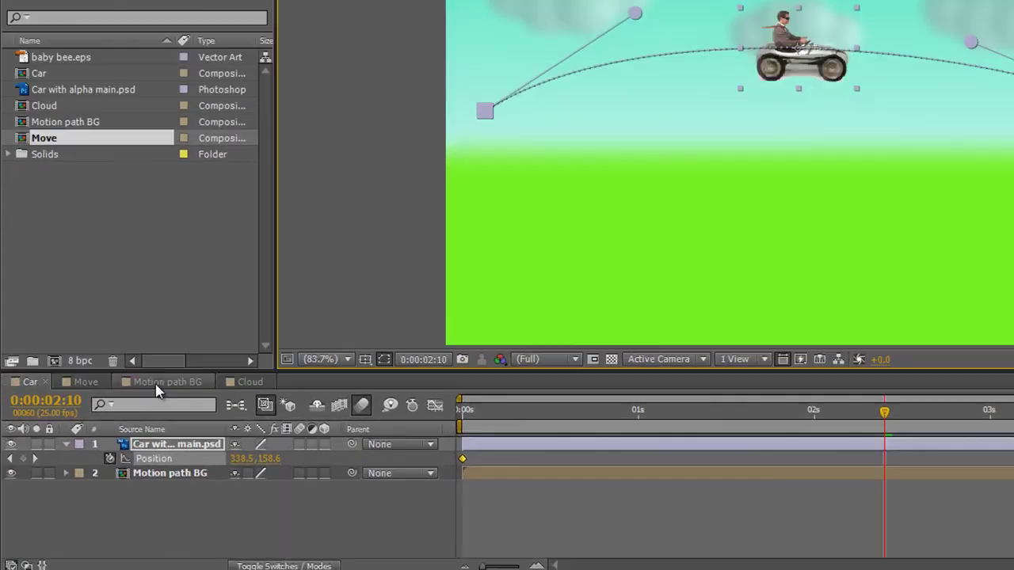
pyautogui.click(127, 416)
pyautogui.scroll(-2, 171, 523)
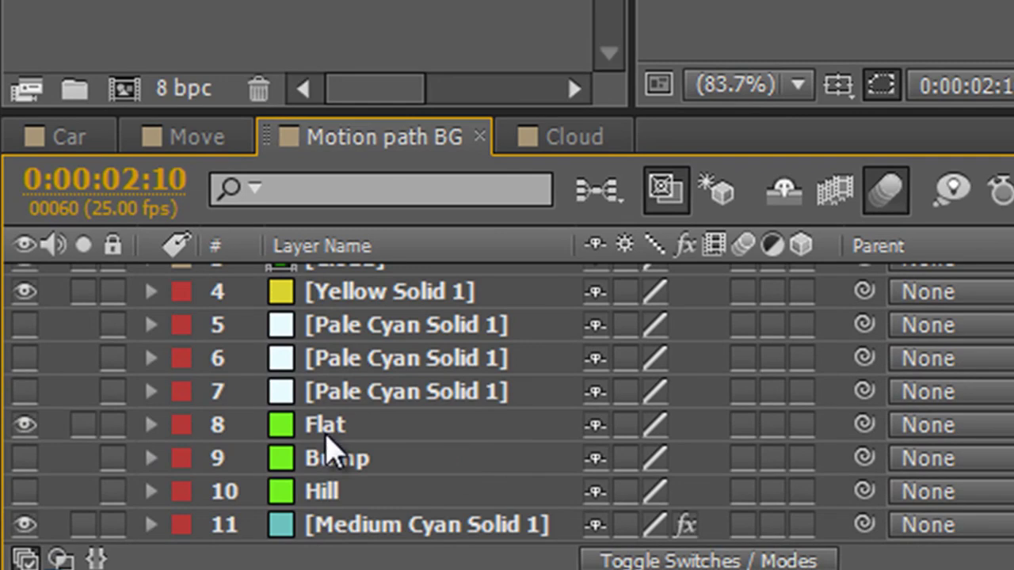
pyautogui.click(24, 425)
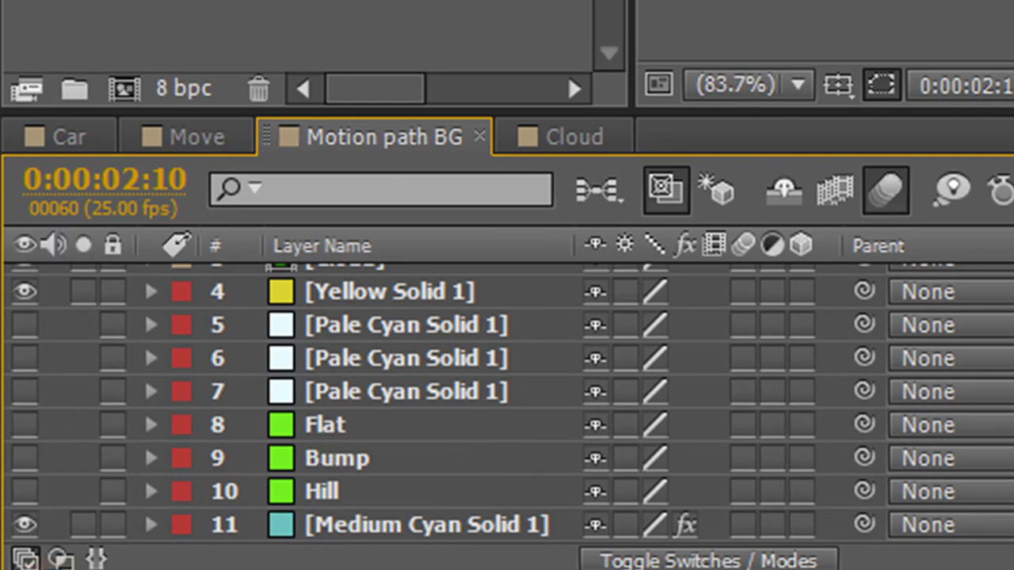
pyautogui.click(16, 492)
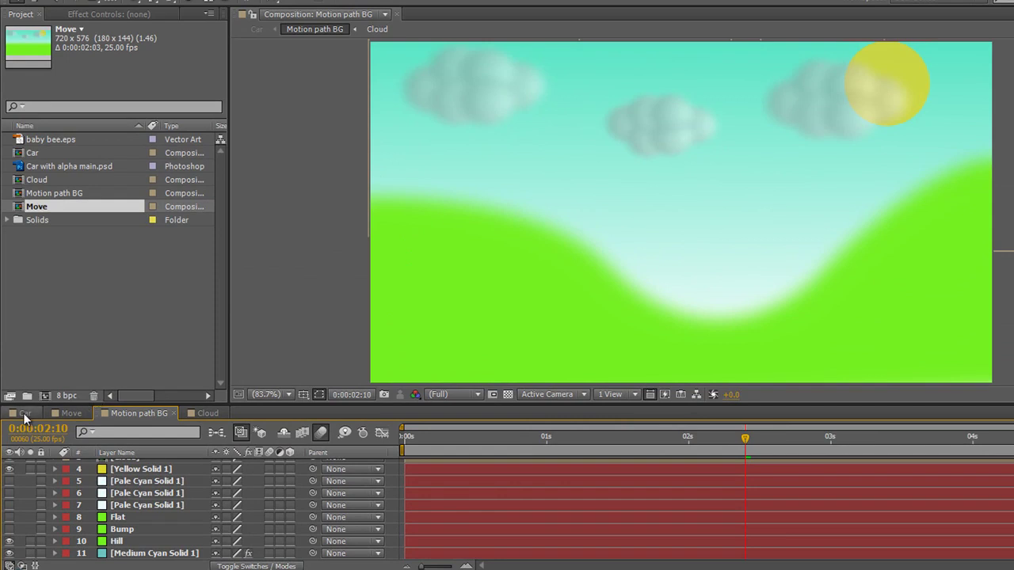
pyautogui.click(24, 414)
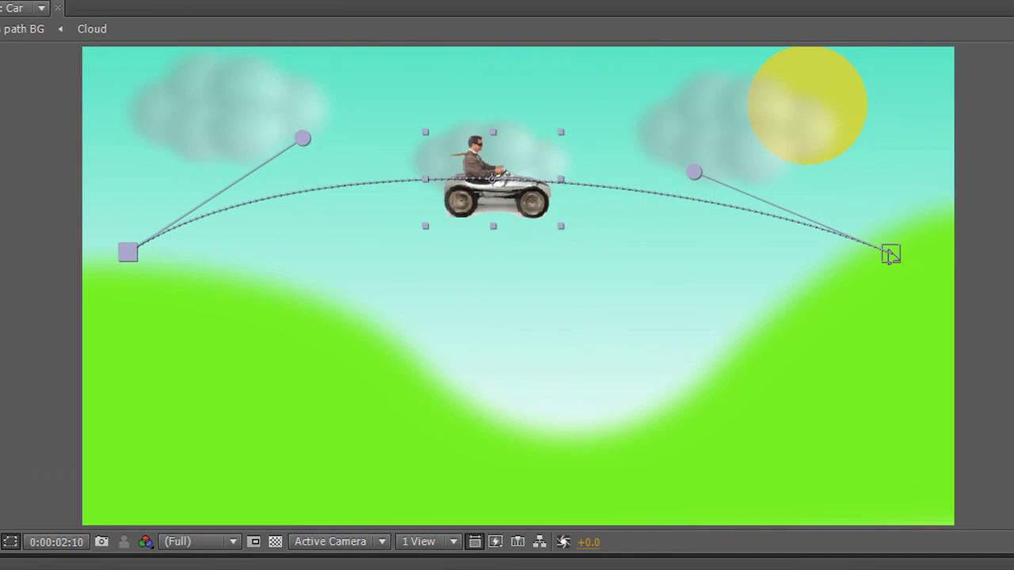
# Raise the motion path's start and end points slightly.
pyautogui.moveTo(947, 189); pyautogui.dragTo(959, 153)
pyautogui.moveTo(909, 203); pyautogui.dragTo(932, 175)
pyautogui.moveTo(116, 252); pyautogui.dragTo(113, 224)
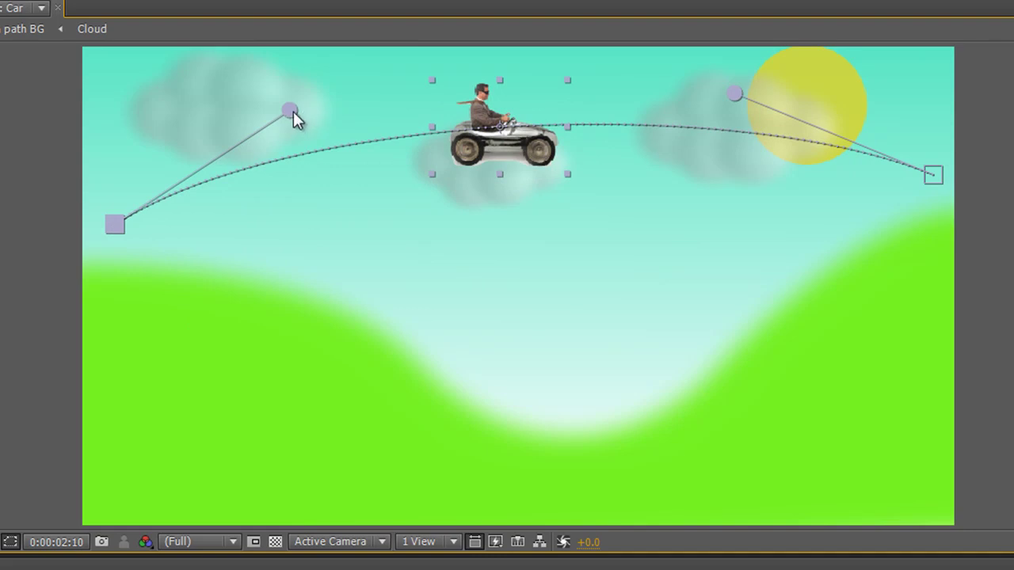
# Pull both curve handles down into the valley and spread them to follow the hill's dip.
pyautogui.moveTo(292, 111); pyautogui.dragTo(357, 345)
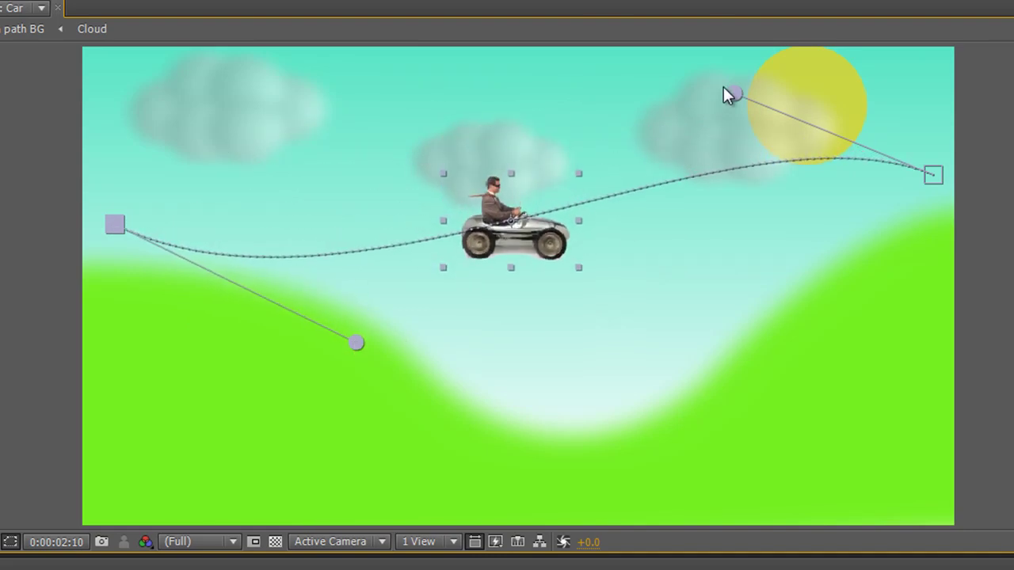
pyautogui.moveTo(724, 89); pyautogui.dragTo(659, 465)
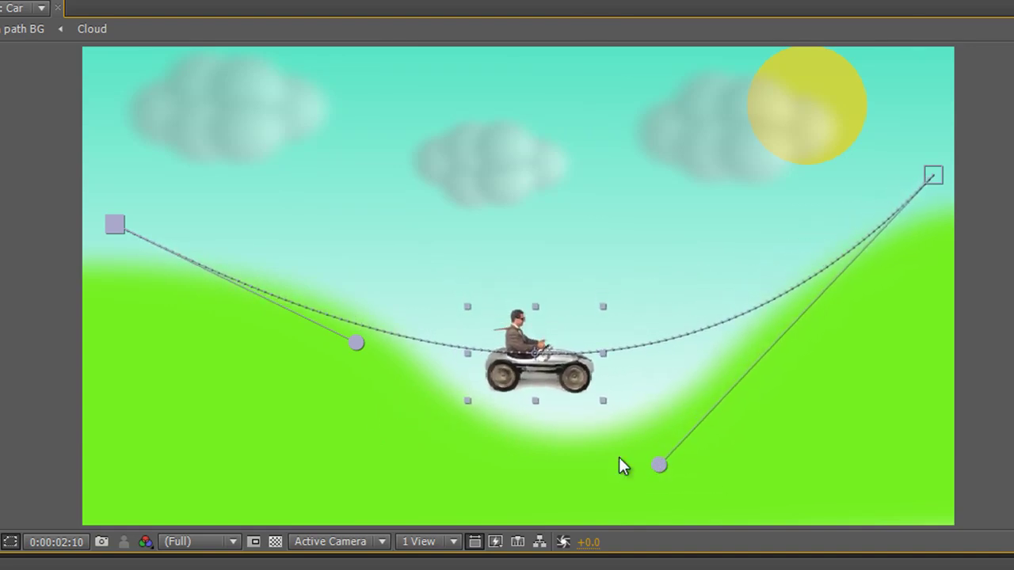
pyautogui.moveTo(356, 343); pyautogui.dragTo(730, 413)
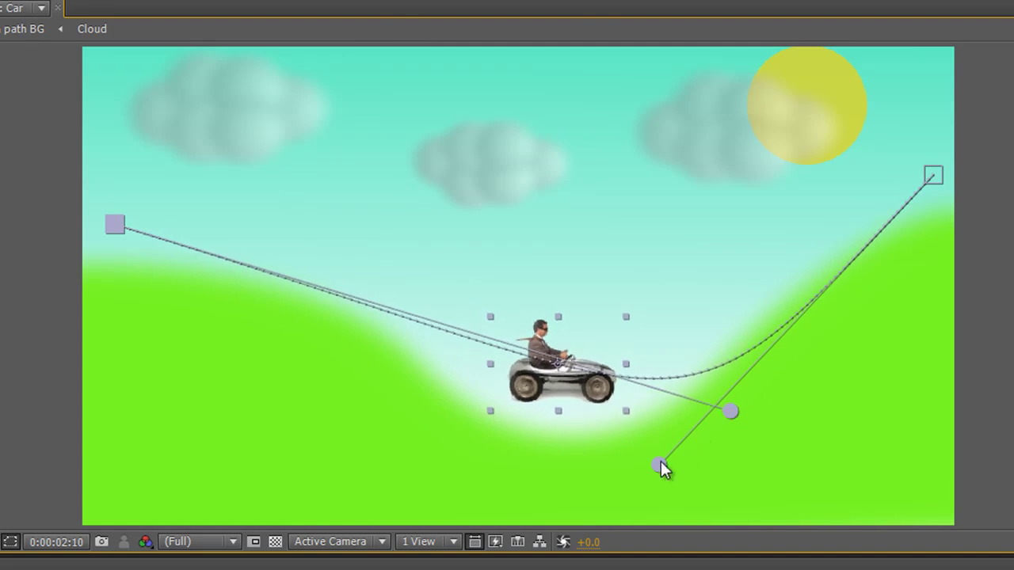
pyautogui.moveTo(661, 464); pyautogui.dragTo(560, 436)
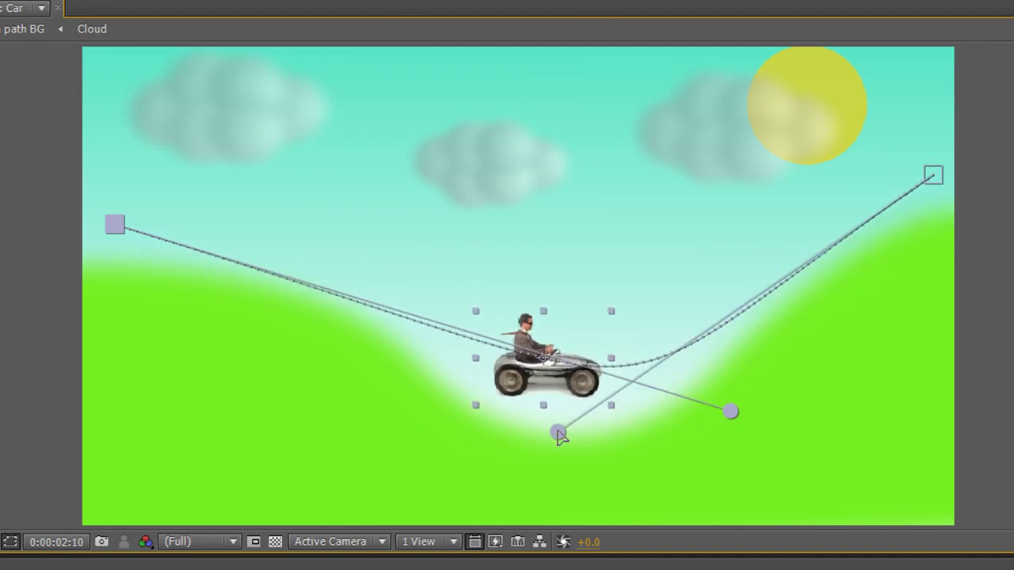
pyautogui.moveTo(730, 411); pyautogui.dragTo(840, 426)
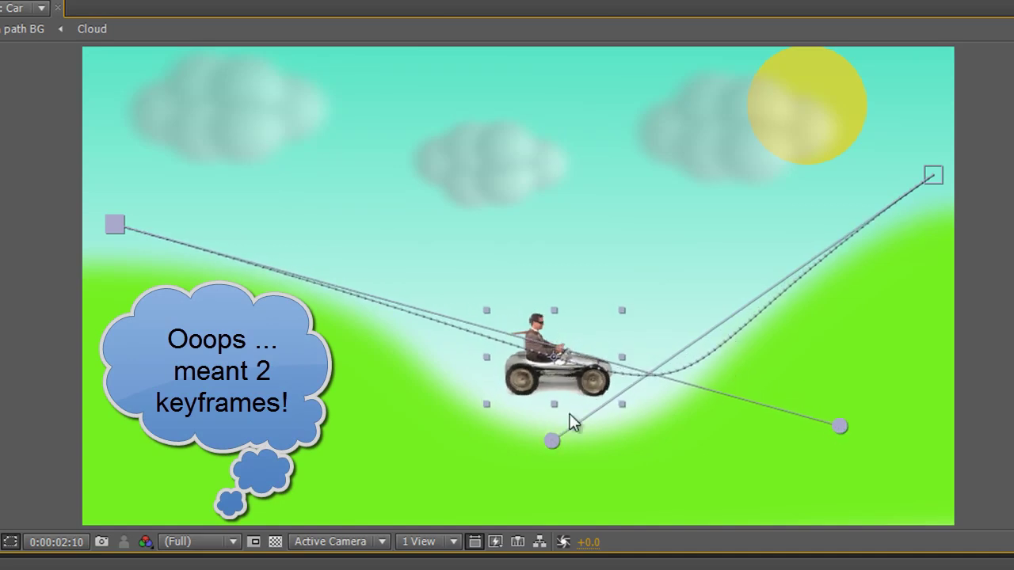
pyautogui.moveTo(552, 440); pyautogui.dragTo(327, 498)
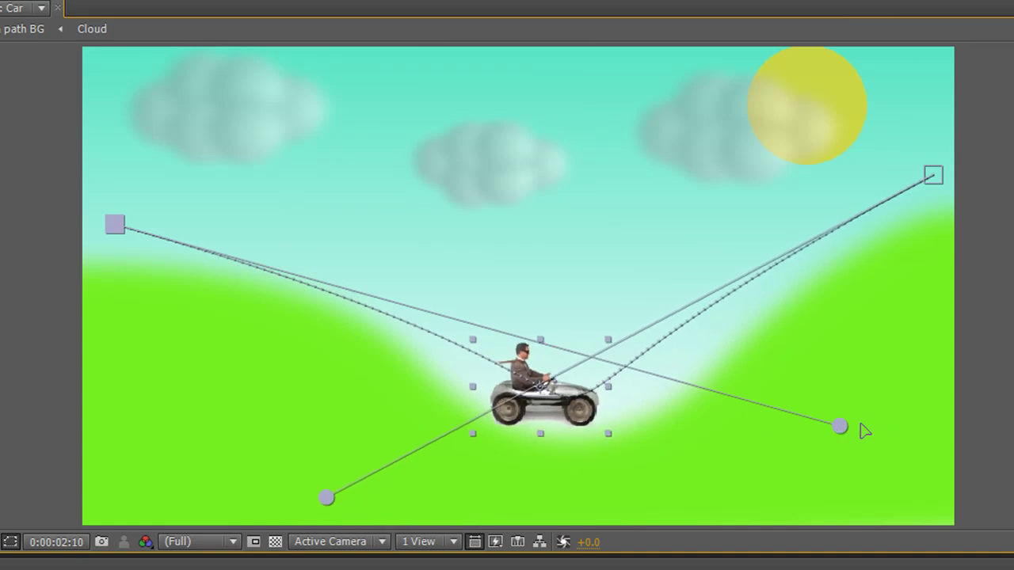
pyautogui.moveTo(862, 428); pyautogui.dragTo(907, 433)
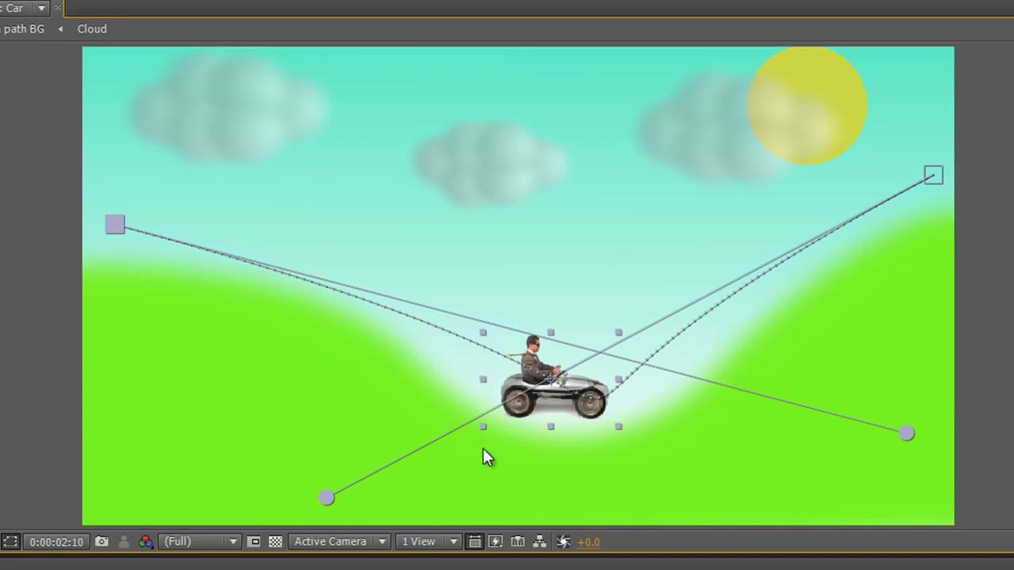
pyautogui.press('space')
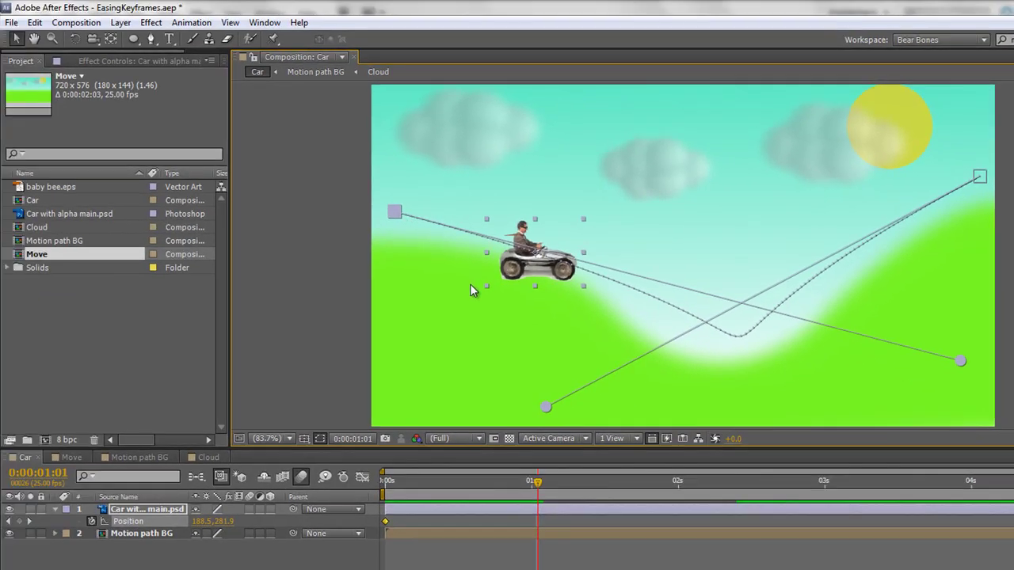
# With the Pen tool, add a Position keyframe on the path's rising right-hand slope near 03s.
pyautogui.click(151, 40)
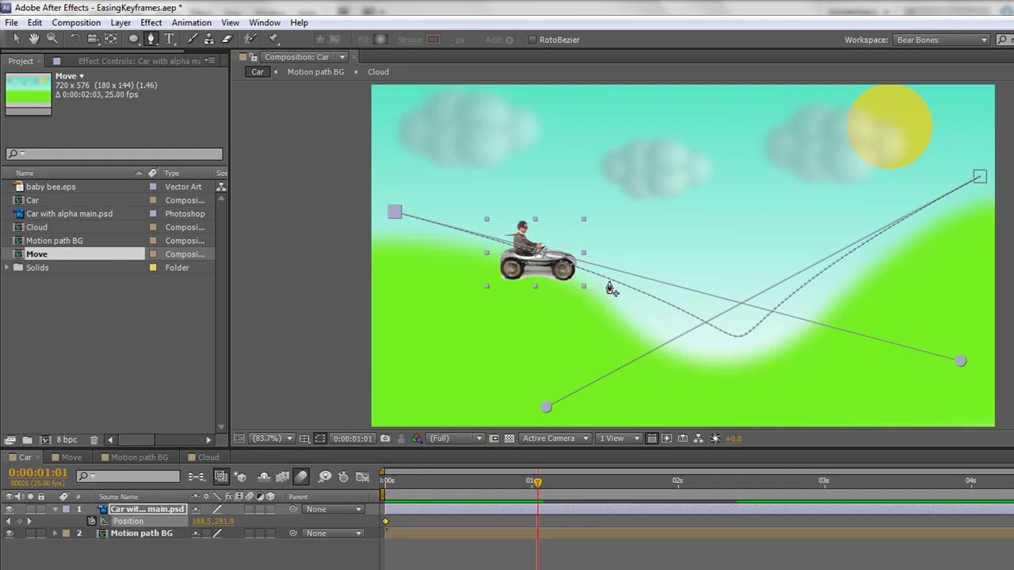
pyautogui.click(132, 523)
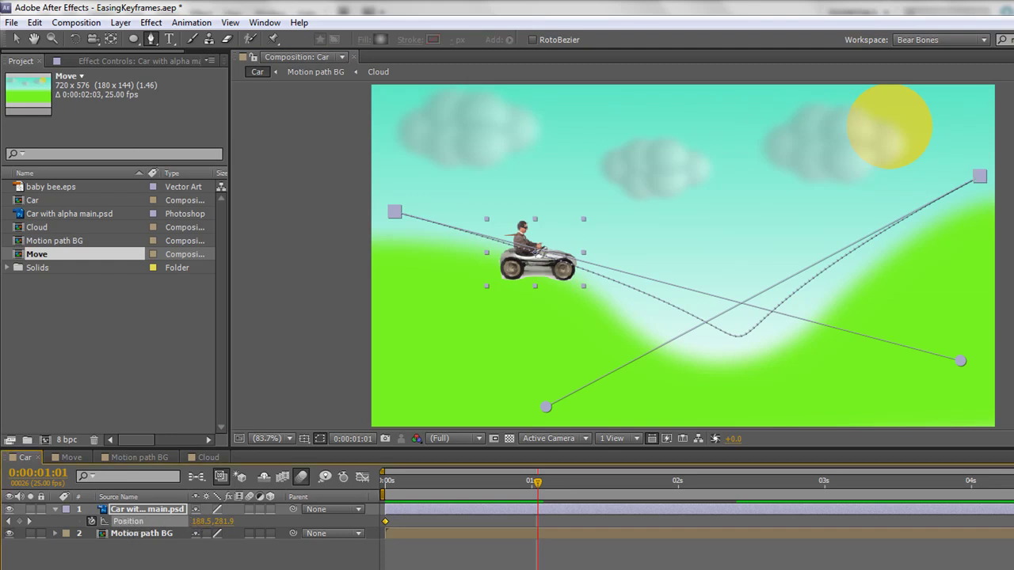
pyautogui.click(124, 567)
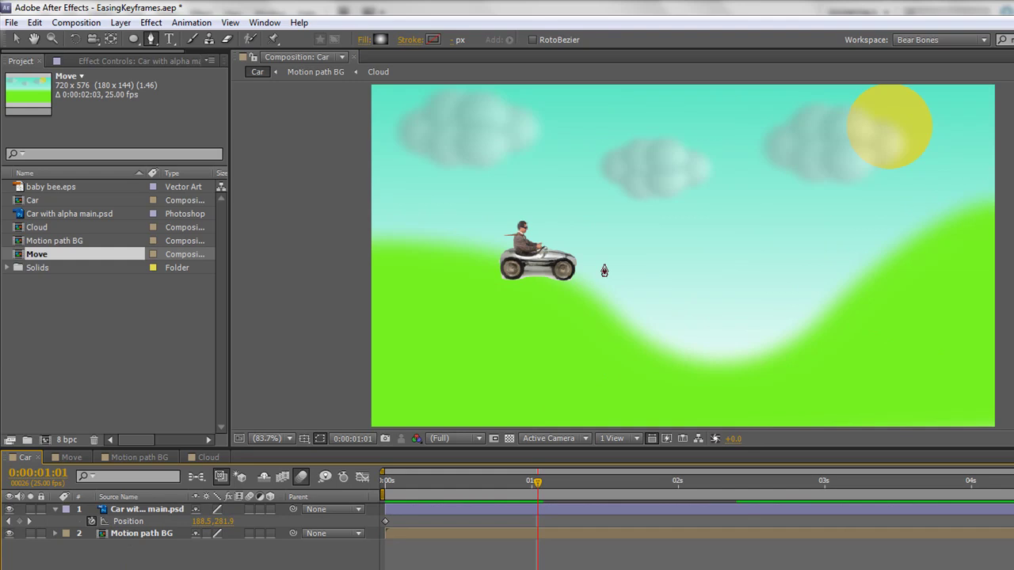
pyautogui.click(120, 513)
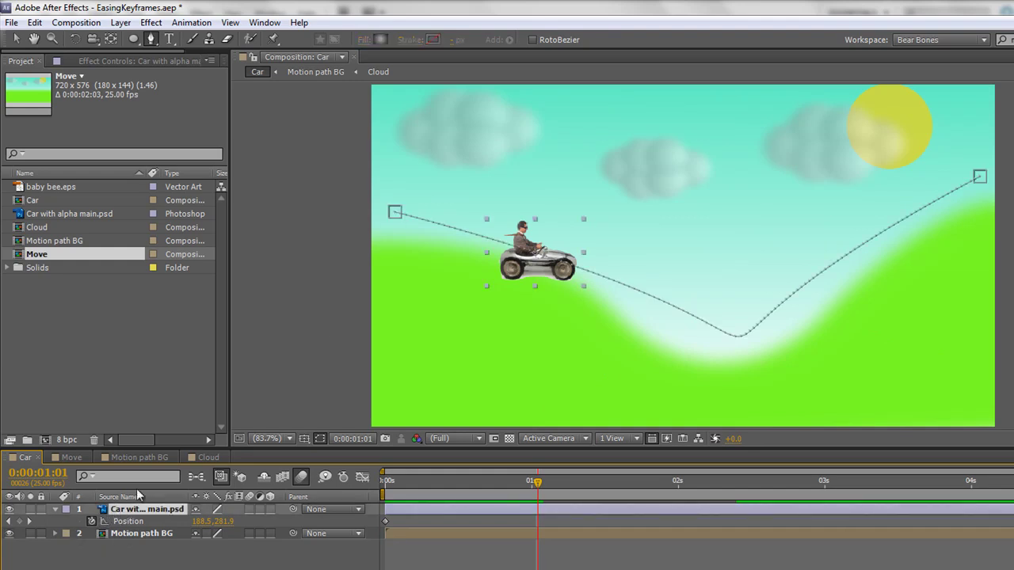
pyautogui.click(125, 522)
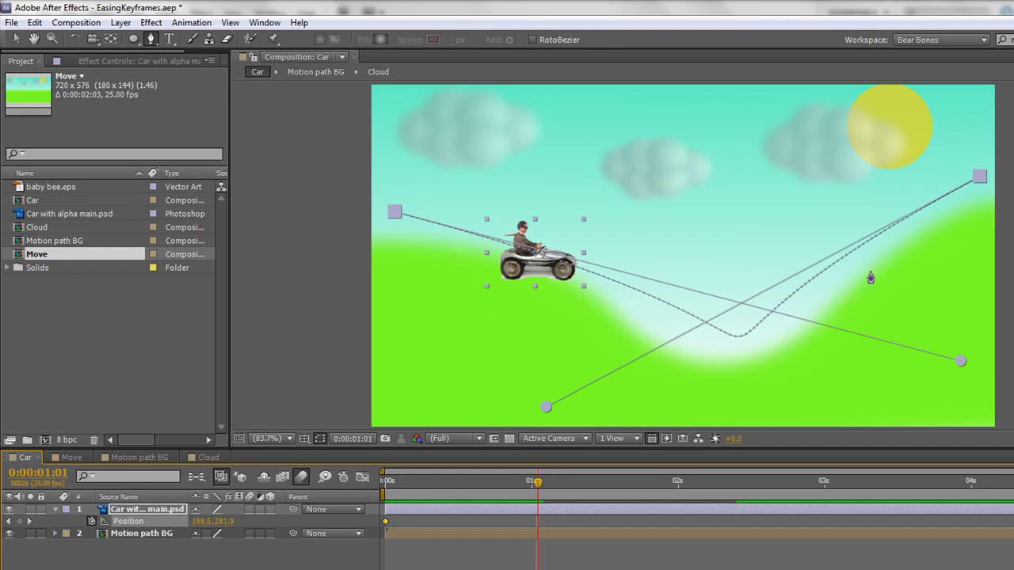
pyautogui.click(786, 302)
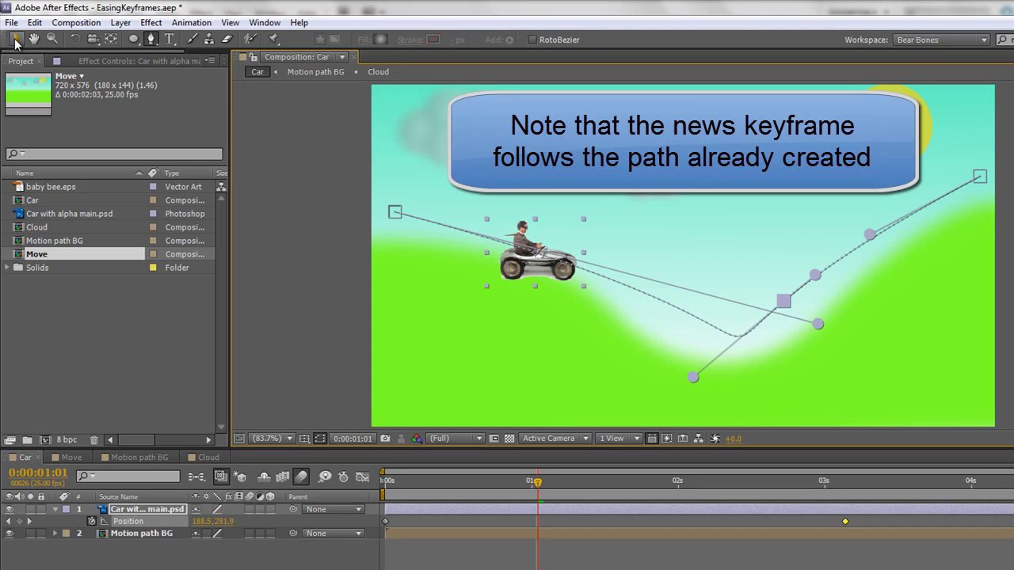
# Raise the car at 1 second to create a new Position keyframe at 0:00:01:01.
pyautogui.click(16, 41)
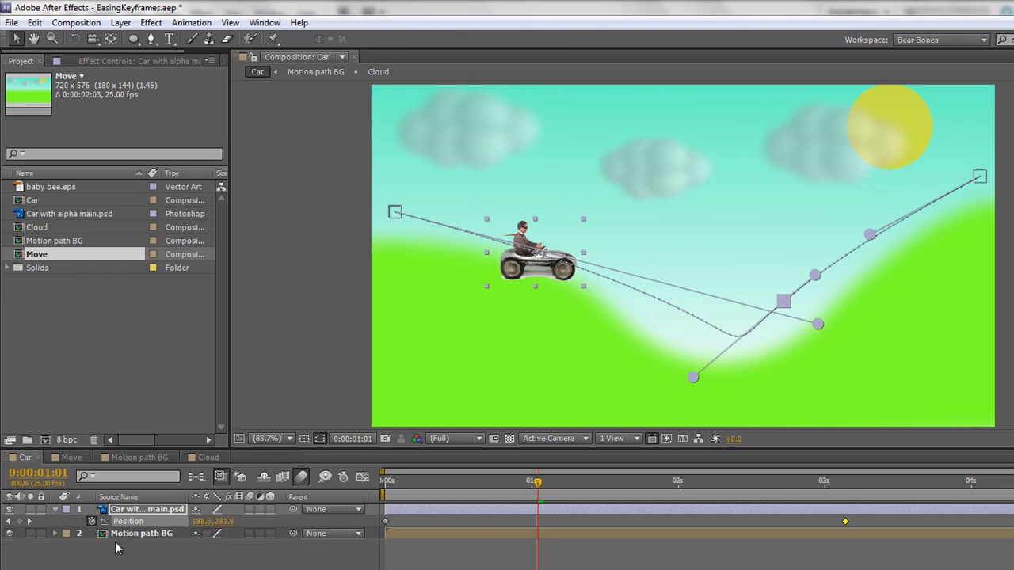
pyautogui.click(140, 513)
pyautogui.moveTo(540, 275); pyautogui.dragTo(543, 250)
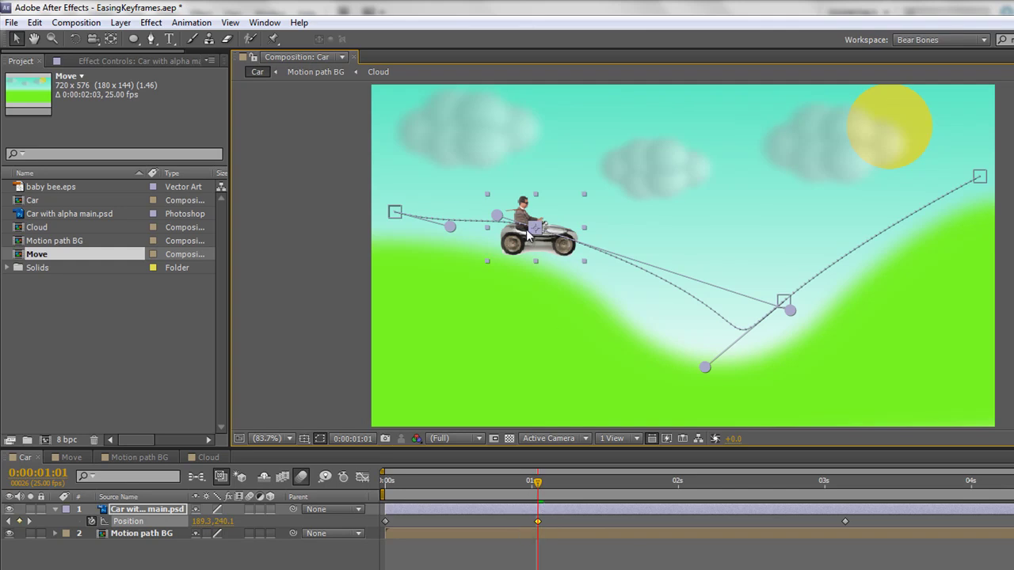
# Adjust the bezier handles and nudge the final keyframe up so the path smoothly follows the hills.
pyautogui.moveTo(790, 309); pyautogui.dragTo(604, 268)
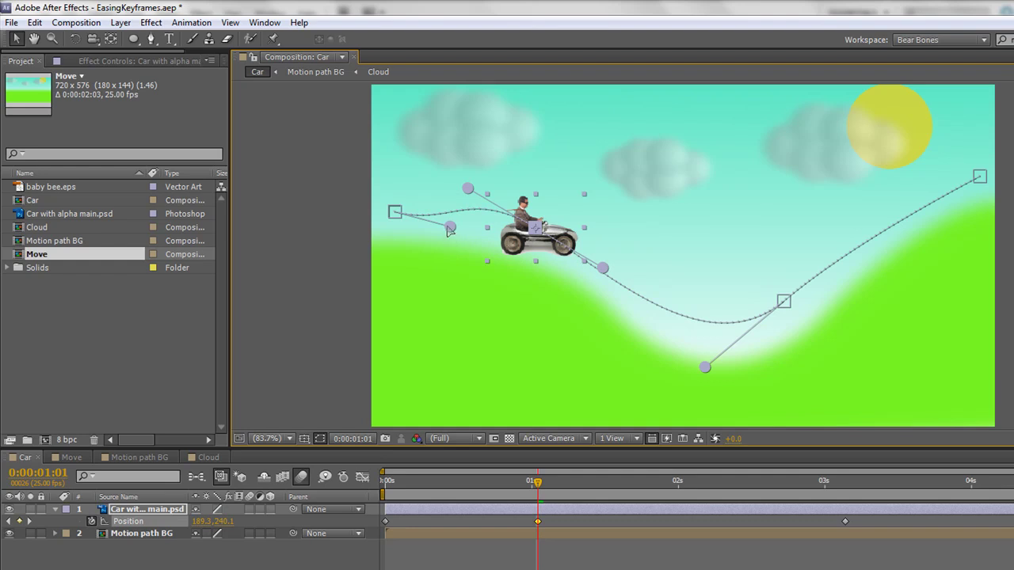
pyautogui.moveTo(450, 227); pyautogui.dragTo(465, 207)
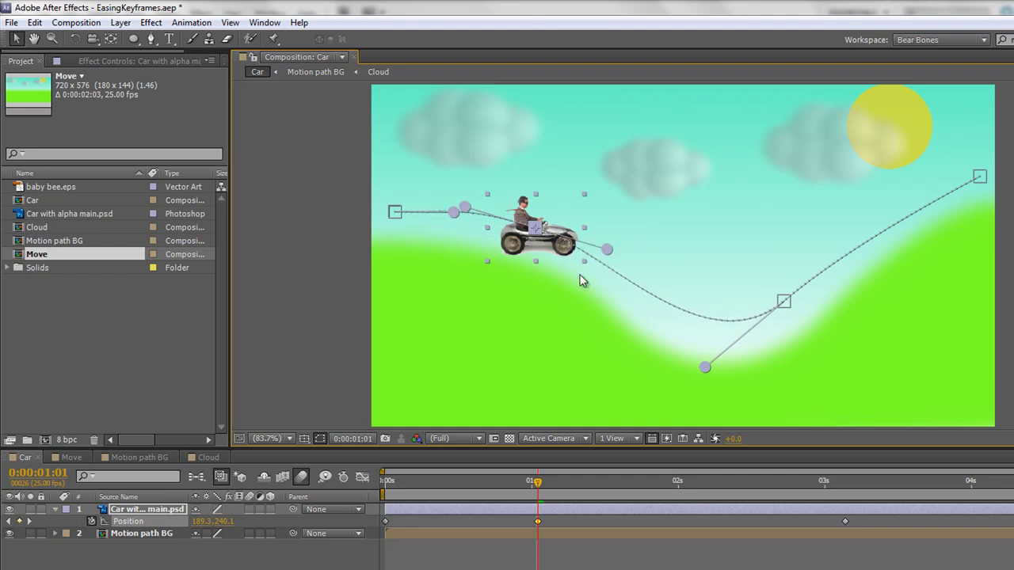
pyautogui.moveTo(705, 367); pyautogui.dragTo(667, 401)
pyautogui.moveTo(784, 302); pyautogui.dragTo(871, 235)
pyautogui.moveTo(980, 176); pyautogui.dragTo(982, 168)
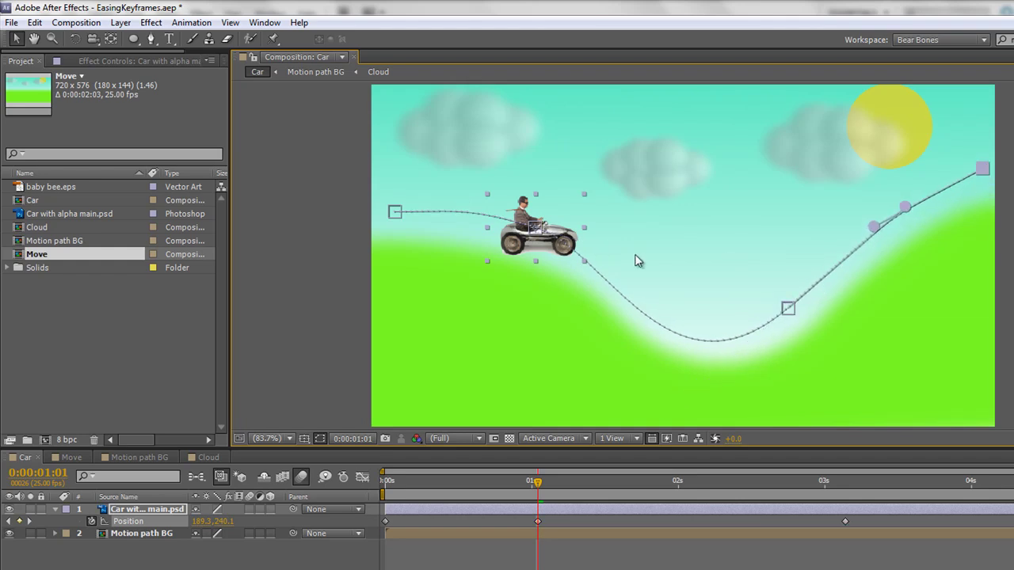
pyautogui.press('space')
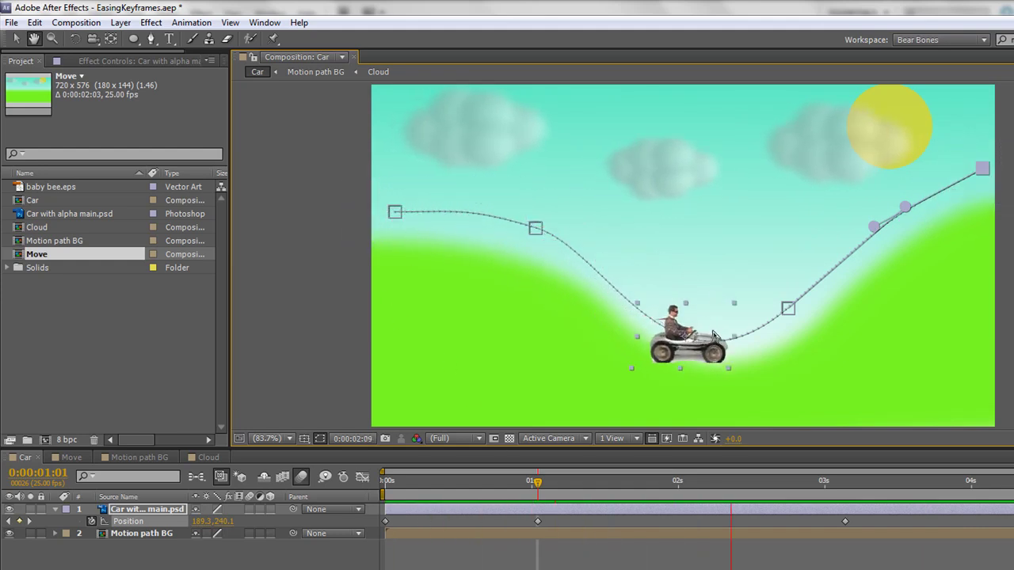
pyautogui.click(826, 333)
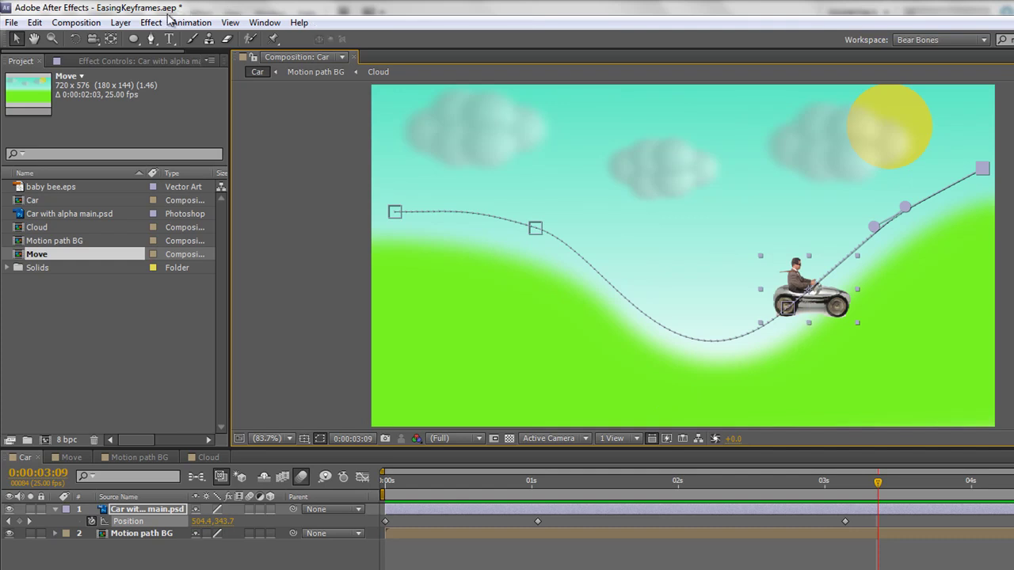
# Set the car layer's Auto-Orient option to Orient Along Path.
pyautogui.click(120, 22)
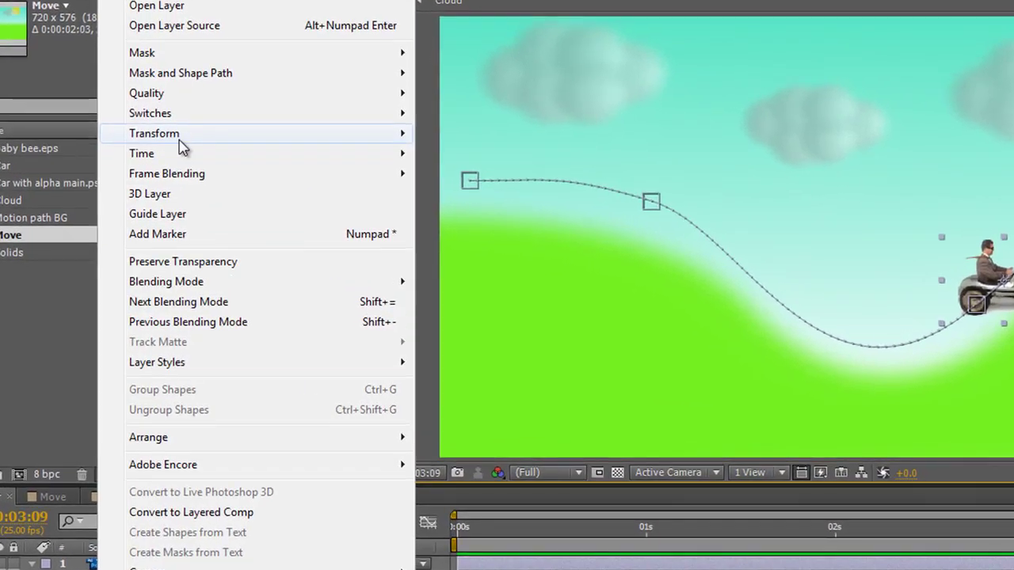
pyautogui.moveTo(356, 166)
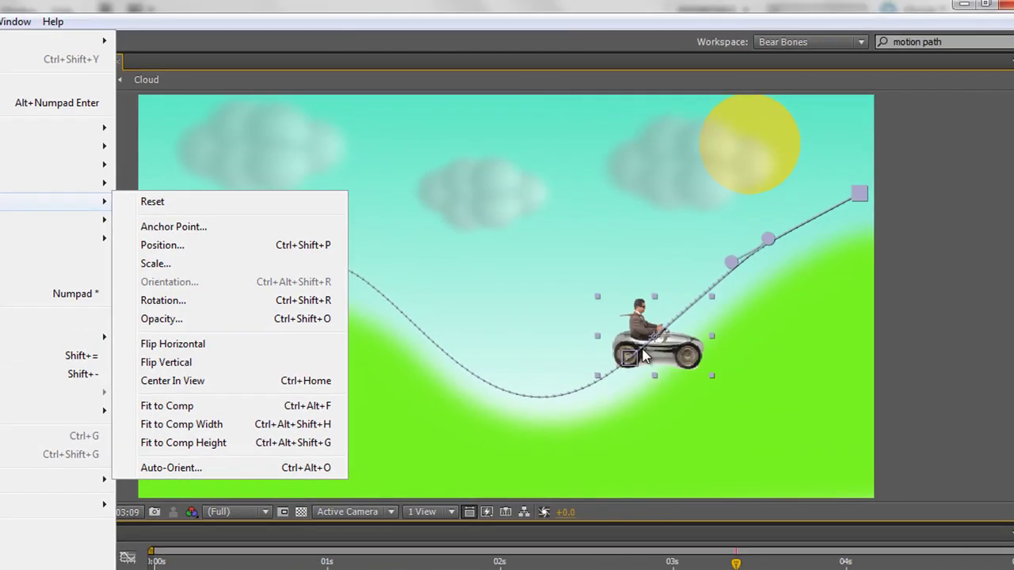
pyautogui.rightClick(663, 342)
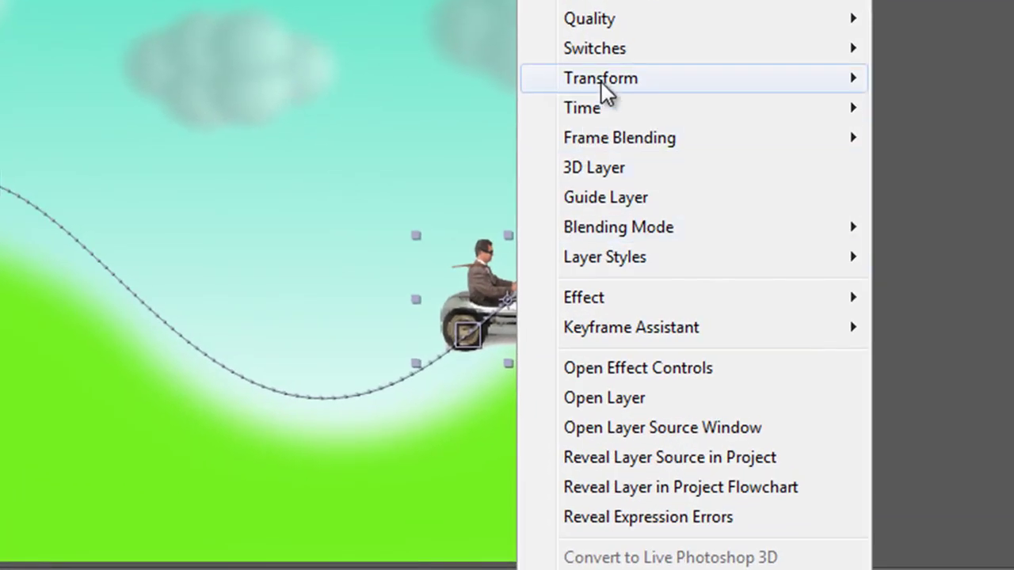
pyautogui.moveTo(575, 87)
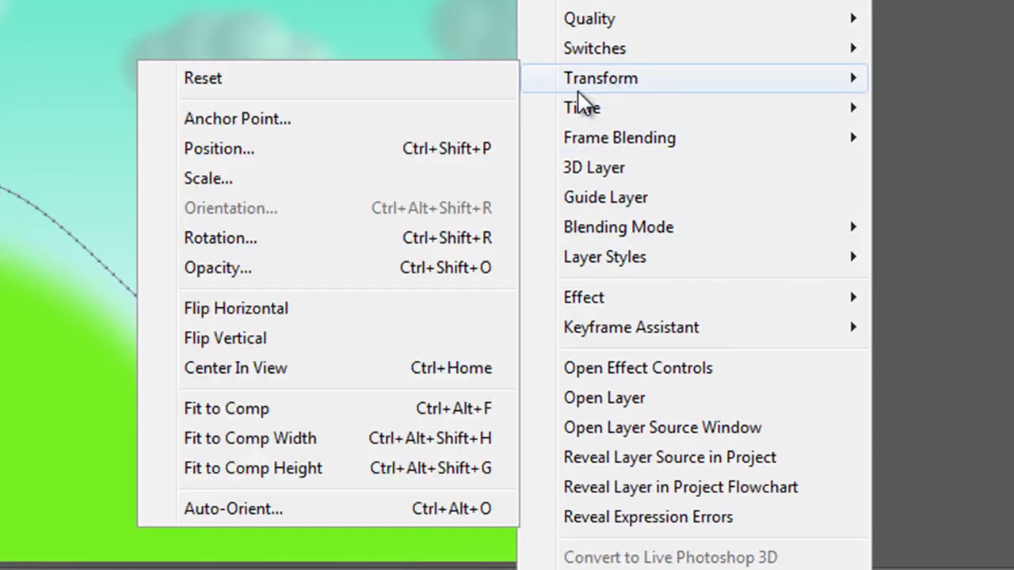
pyautogui.click(239, 507)
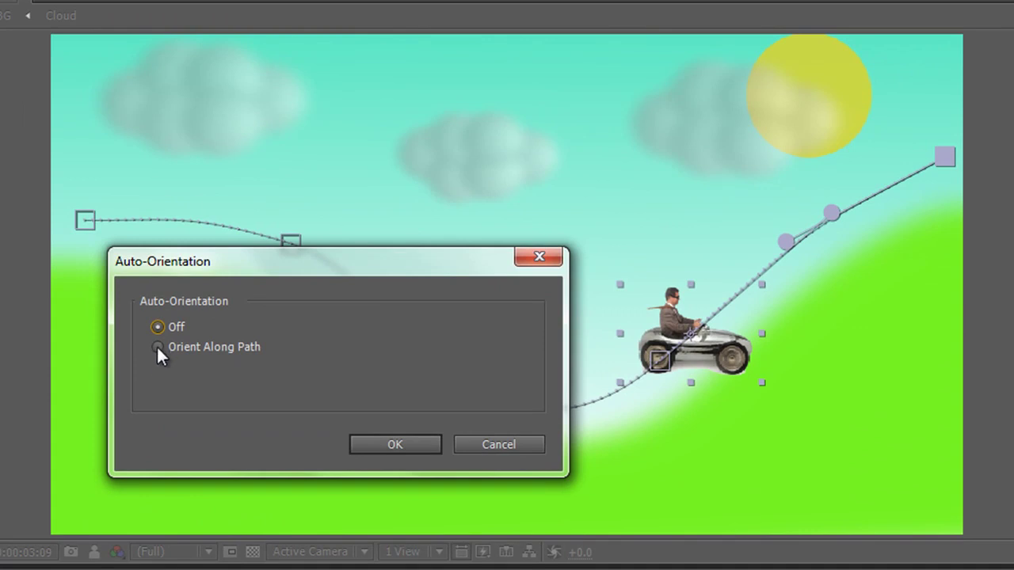
pyautogui.click(402, 444)
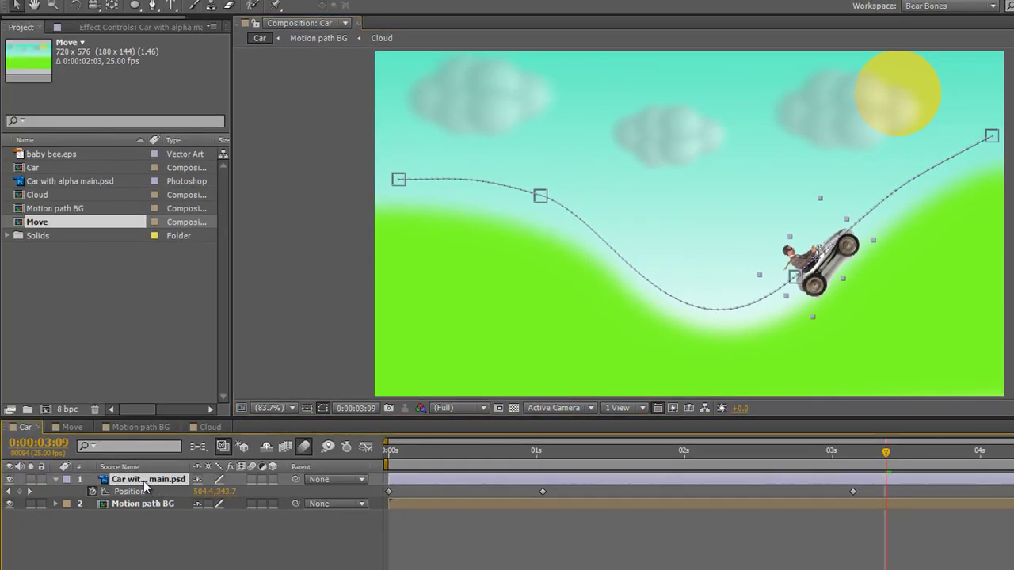
# Keyframe the car's Rotation at 3:09 with a value of 0x+6.0°.
pyautogui.press('r')
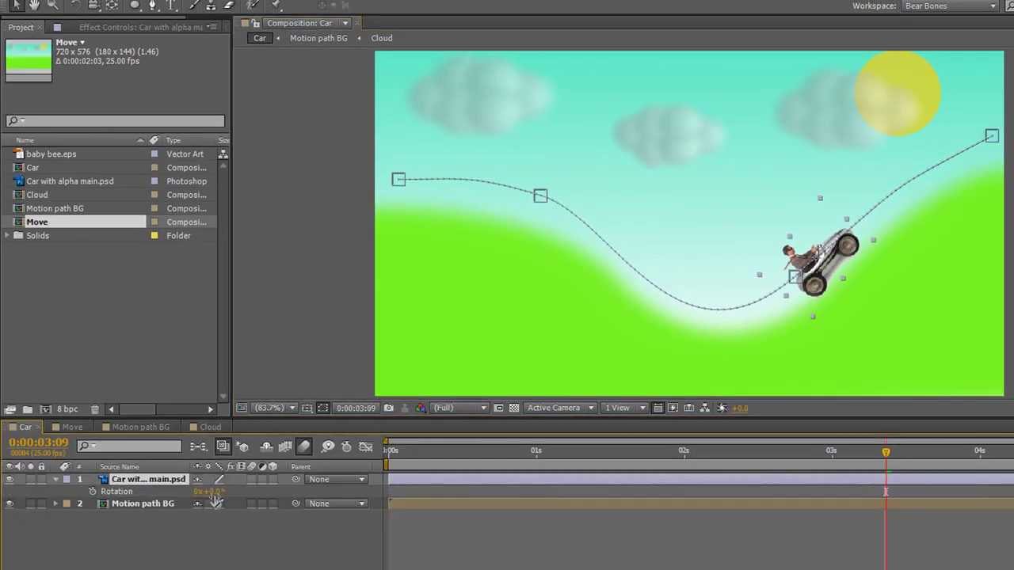
pyautogui.click(92, 491)
pyautogui.moveTo(207, 491)
pyautogui.mouseDown()
pyautogui.moveTo(231, 491)
pyautogui.moveTo(194, 491)
pyautogui.moveTo(220, 491)
pyautogui.moveTo(204, 490)
pyautogui.mouseUp()
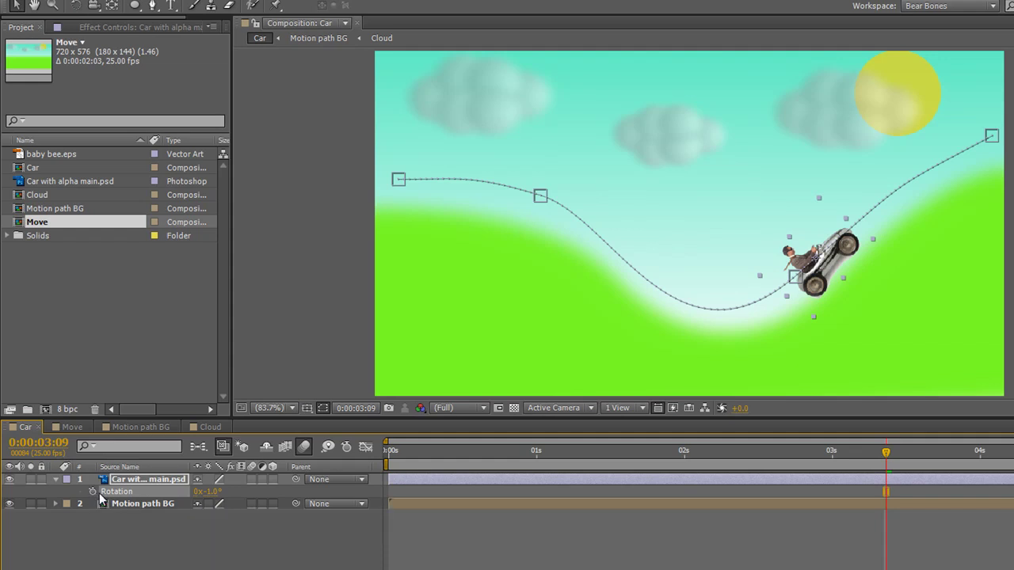
pyautogui.moveTo(210, 496); pyautogui.dragTo(214, 492)
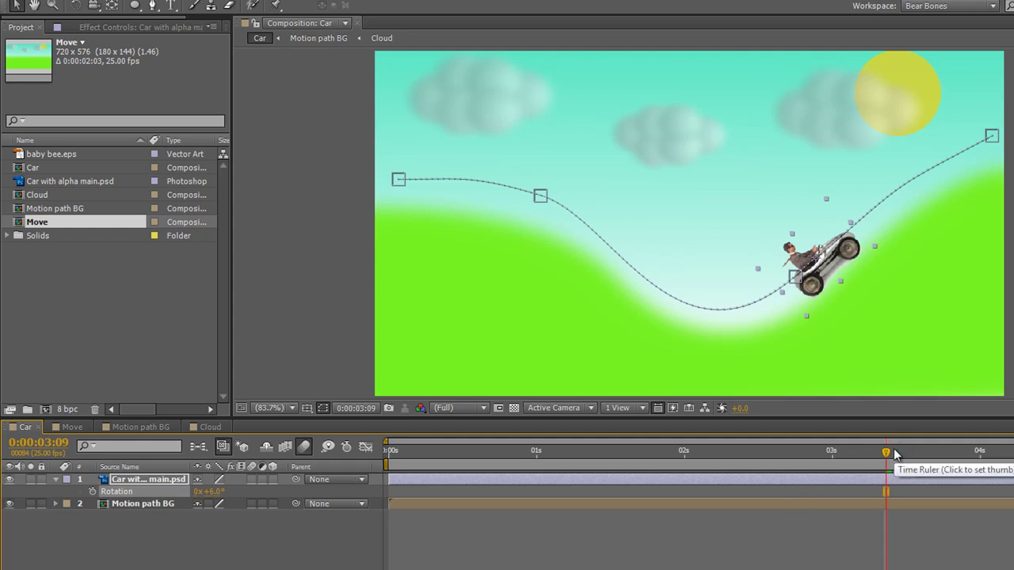
pyautogui.press('Home')
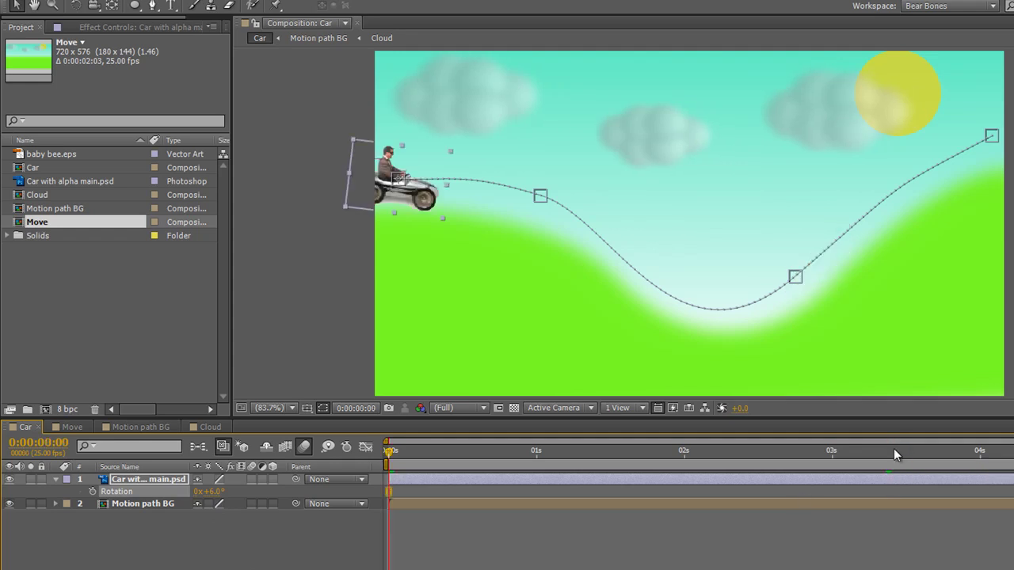
pyautogui.press('space')
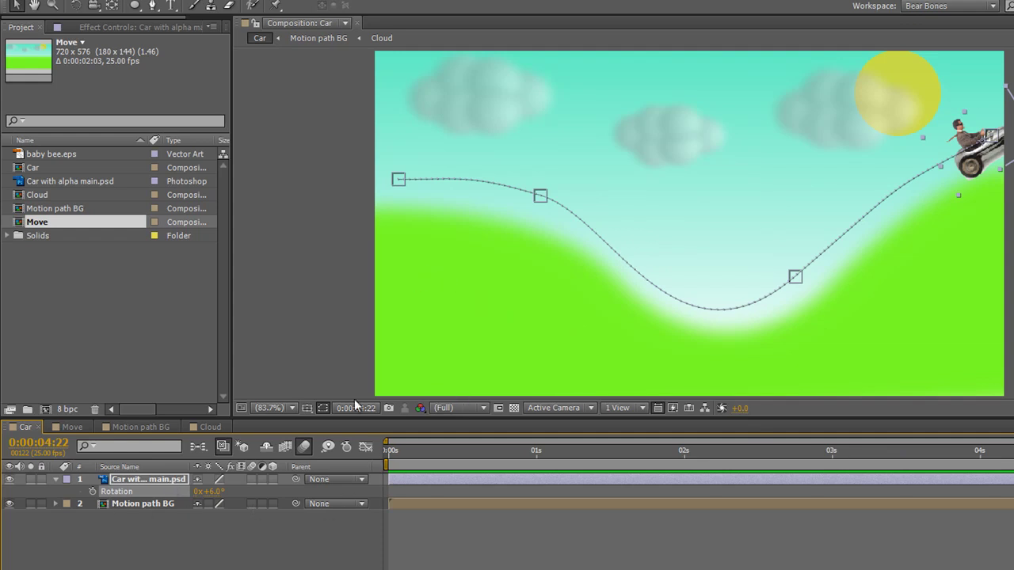
# Clear the car's existing Position keyframes and motion path.
pyautogui.press('Home')
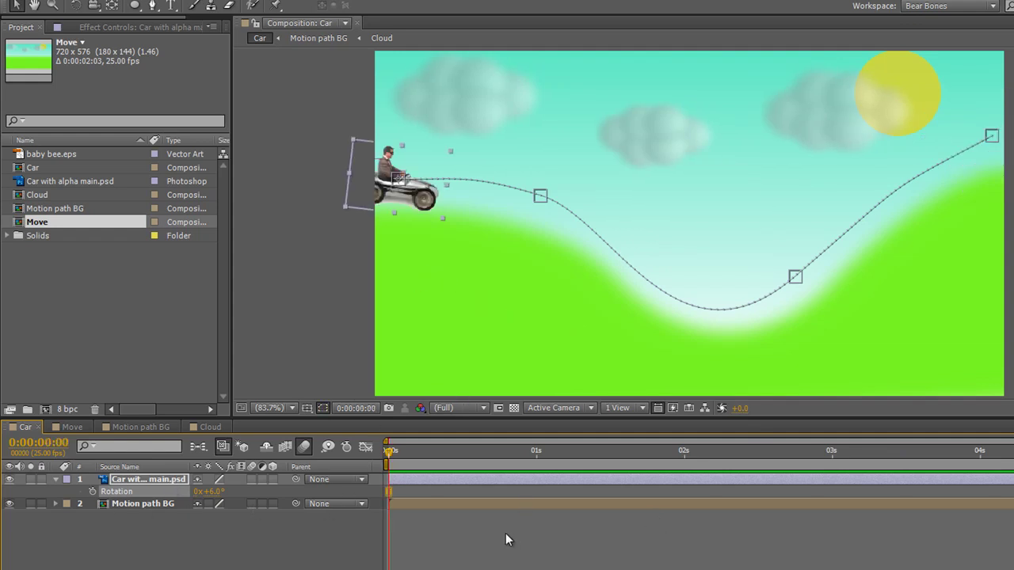
pyautogui.click(152, 480)
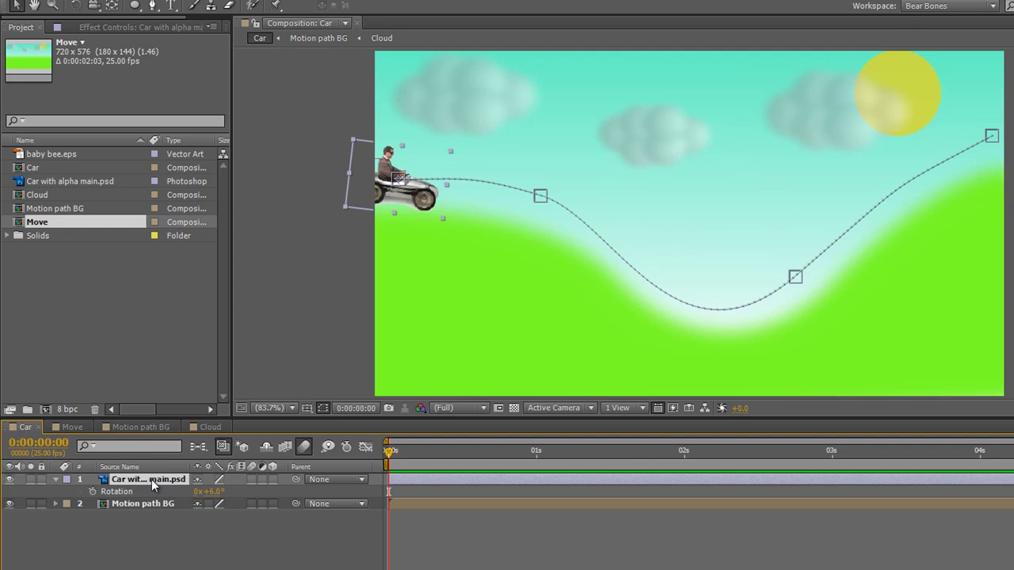
pyautogui.press('p')
pyautogui.click(92, 491)
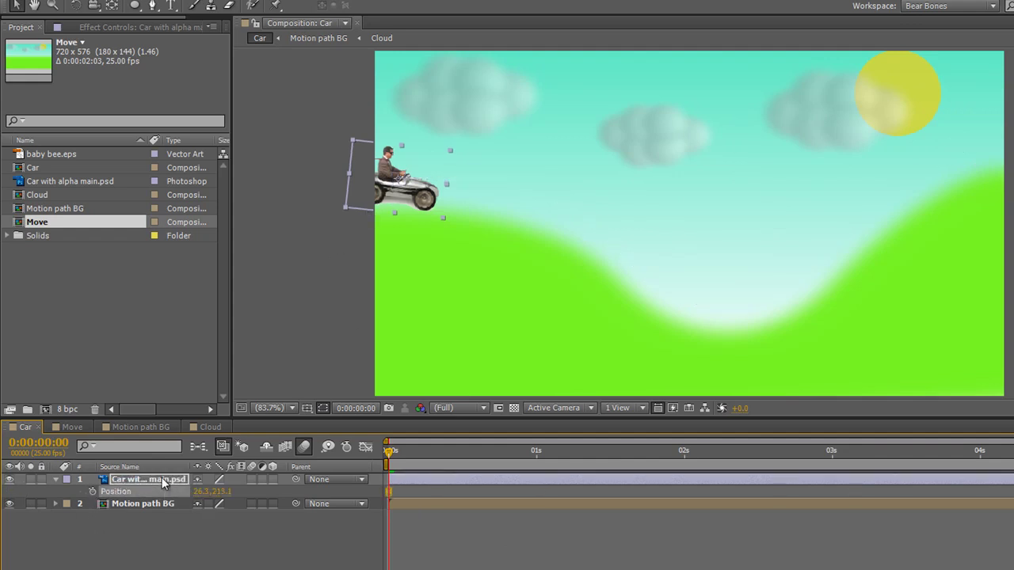
# Reset the car's Rotation to 0x+0.0°.
pyautogui.press('r')
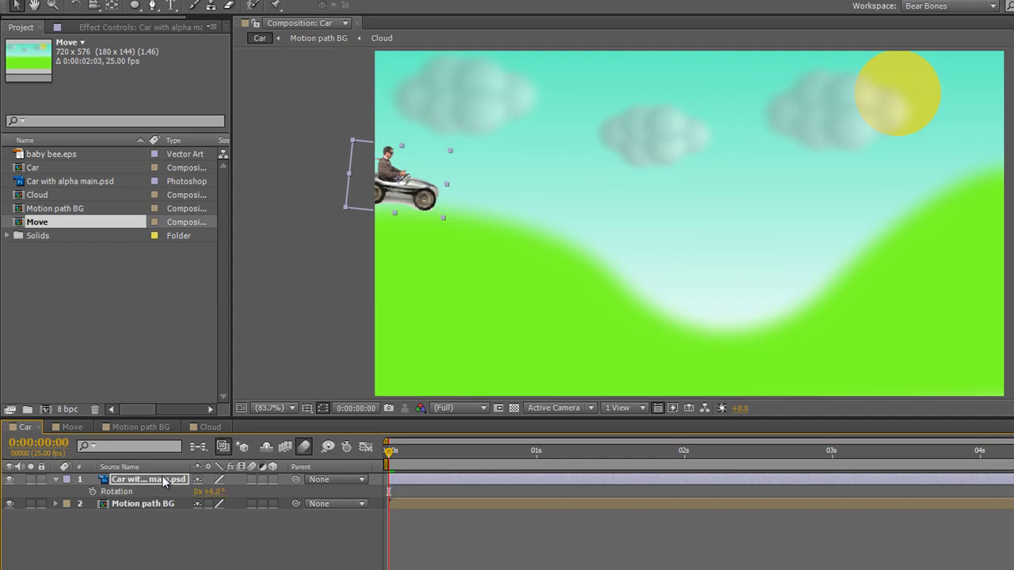
pyautogui.rightClick(123, 491)
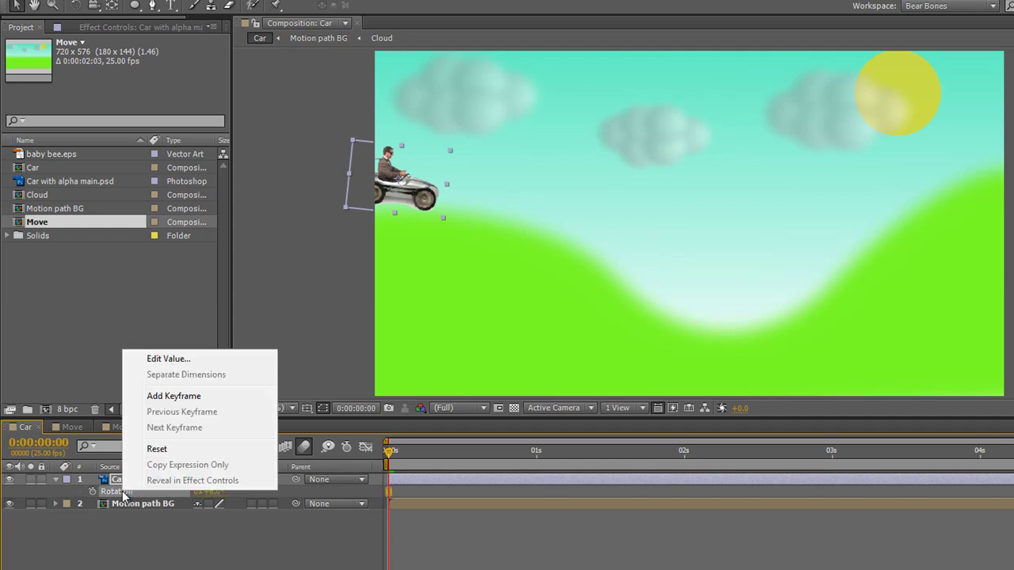
pyautogui.click(171, 449)
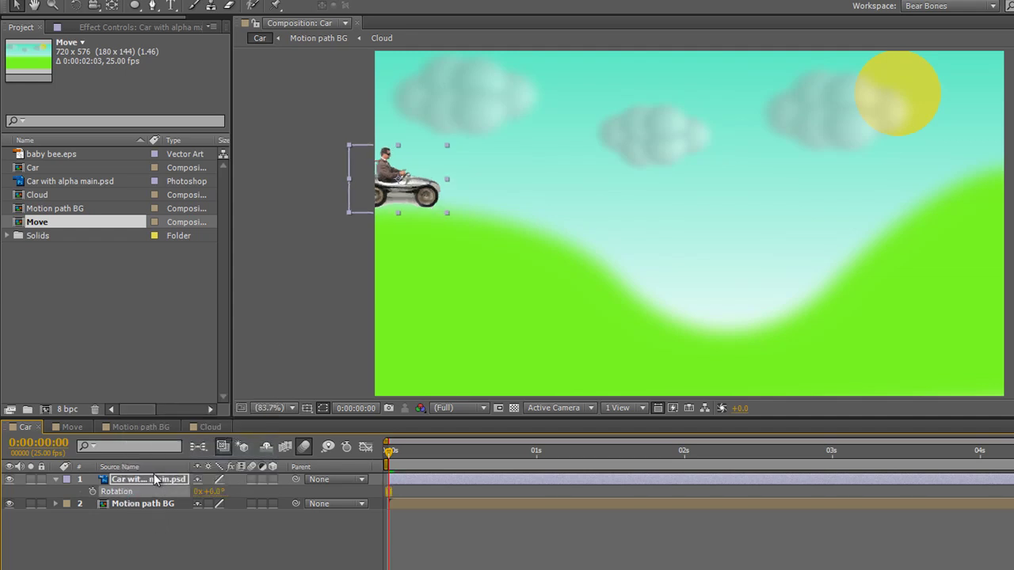
# Set a fresh Position keyframe for the car at 0s.
pyautogui.click(152, 481)
pyautogui.press('p')
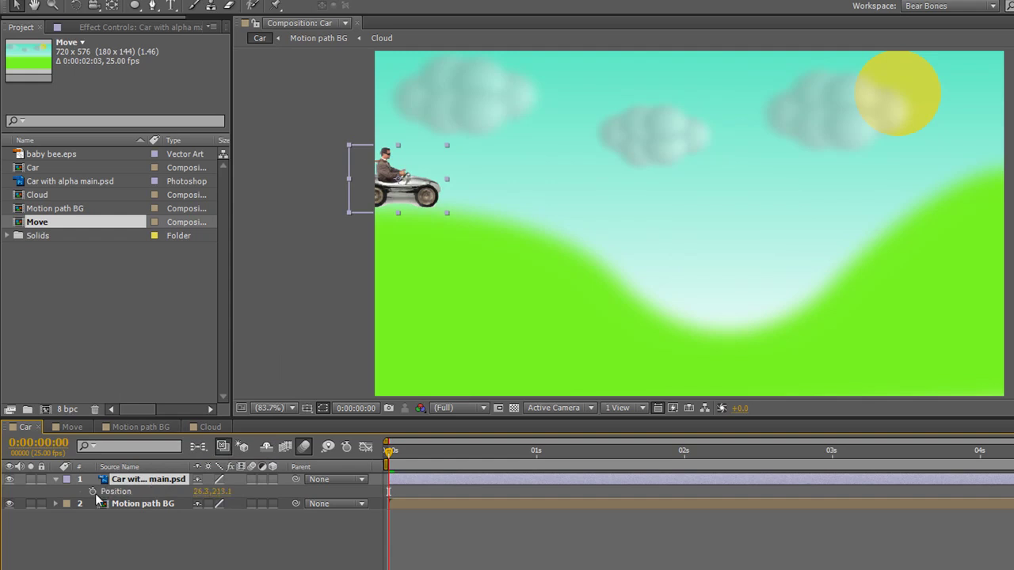
pyautogui.click(92, 492)
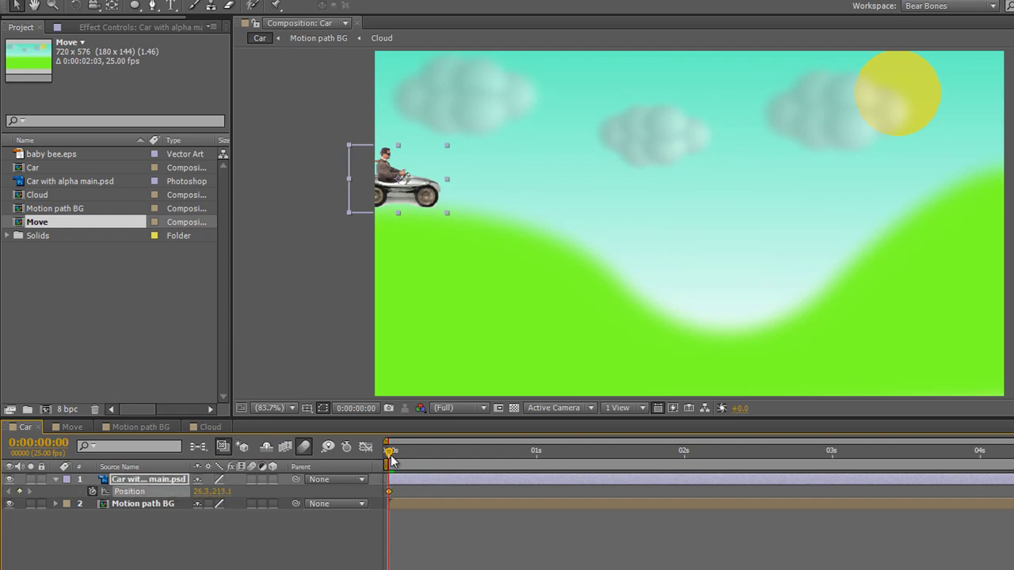
# Keyframe the car at the top right at 5s and lowered at 0:00:02:01.
pyautogui.moveTo(391, 459); pyautogui.dragTo(1006, 453)
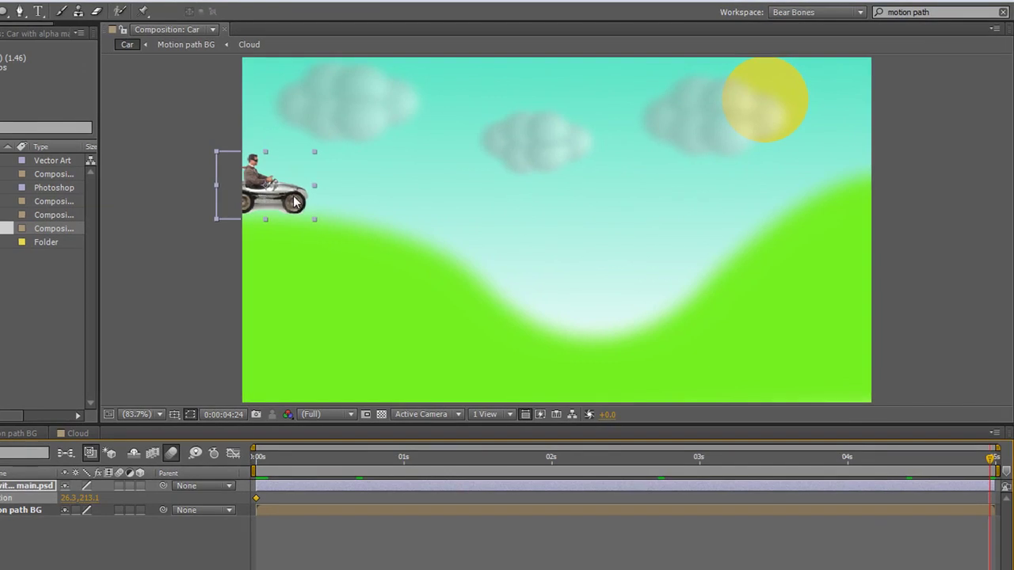
pyautogui.moveTo(293, 202); pyautogui.dragTo(866, 154)
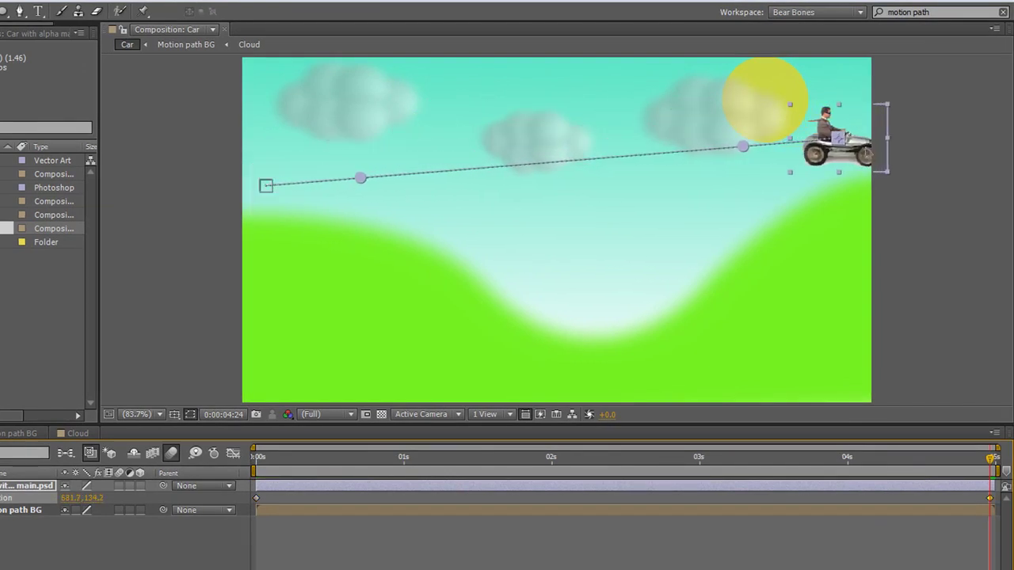
pyautogui.moveTo(991, 460); pyautogui.dragTo(558, 461)
pyautogui.moveTo(510, 190); pyautogui.dragTo(482, 244)
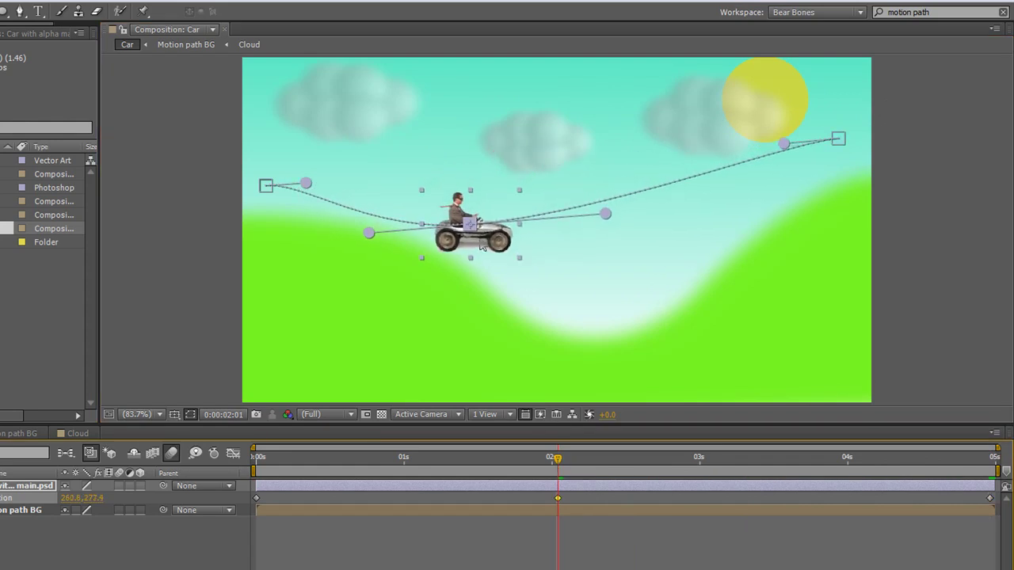
# Drag the Bezier handles so the path dips through the valley, breaking the incoming tangent.
pyautogui.moveTo(602, 217); pyautogui.dragTo(599, 256)
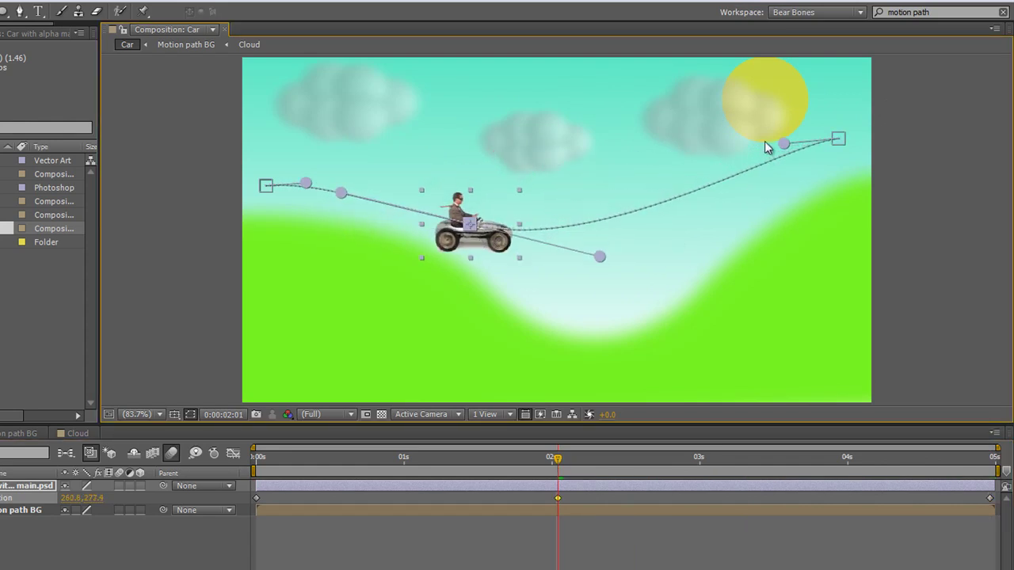
pyautogui.moveTo(783, 143); pyautogui.dragTo(640, 357)
pyautogui.moveTo(600, 257); pyautogui.dragTo(602, 324)
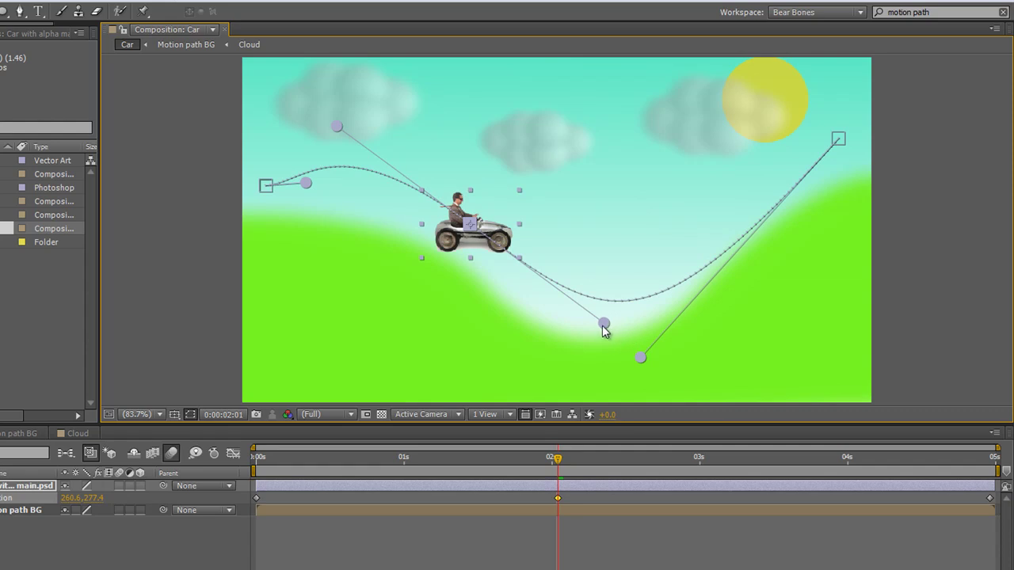
pyautogui.moveTo(602, 324); pyautogui.dragTo(540, 323)
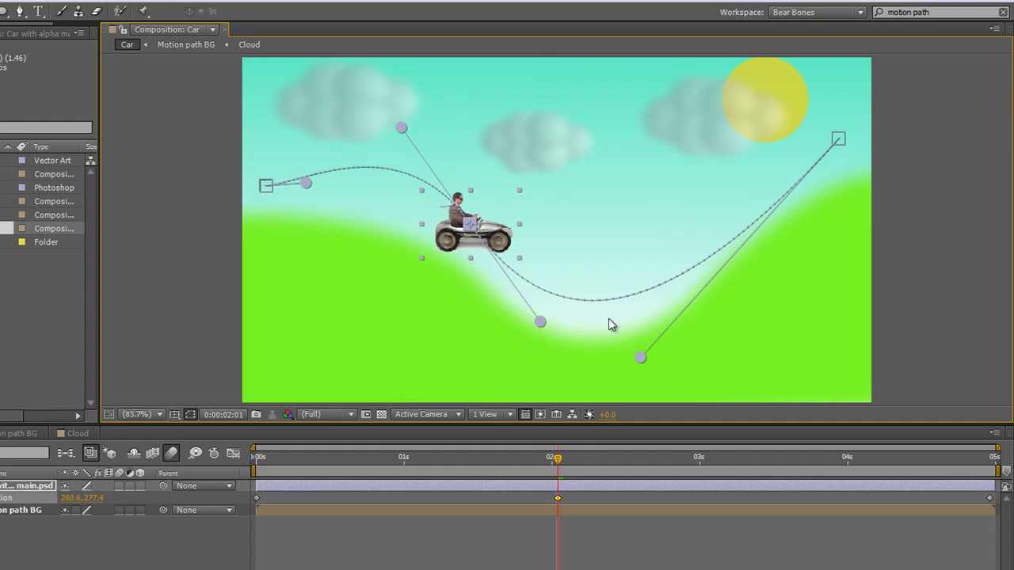
pyautogui.moveTo(540, 322)
pyautogui.mouseDown()
pyautogui.moveTo(555, 325)
pyautogui.moveTo(571, 275)
pyautogui.moveTo(535, 307)
pyautogui.moveTo(556, 329)
pyautogui.mouseUp()
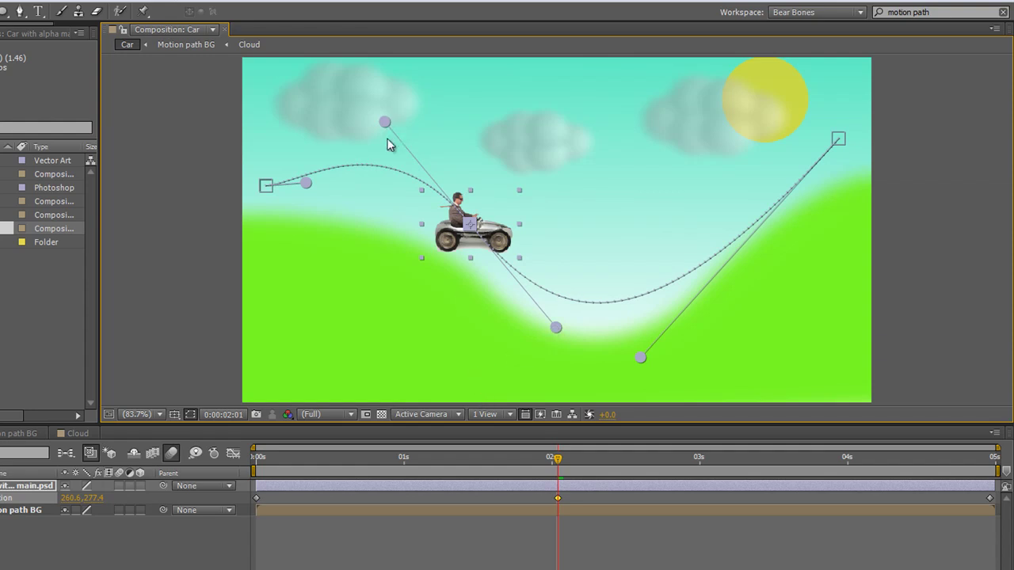
pyautogui.moveTo(386, 122); pyautogui.dragTo(350, 172)
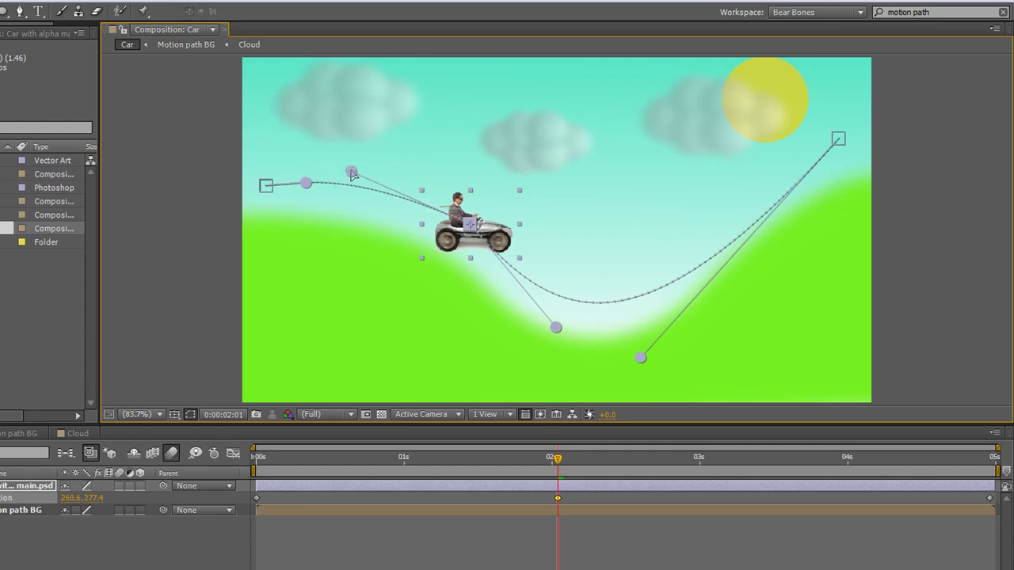
# Set the car layer's Auto-Orient to Orient Along Path and preview the tilting animation.
pyautogui.press('space')
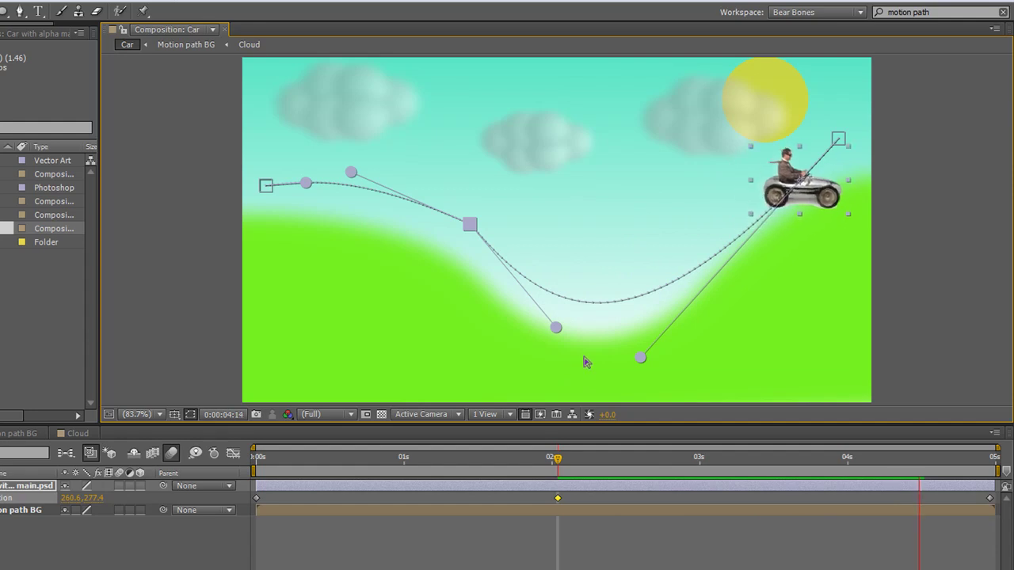
pyautogui.press('space')
pyautogui.rightClick(818, 181)
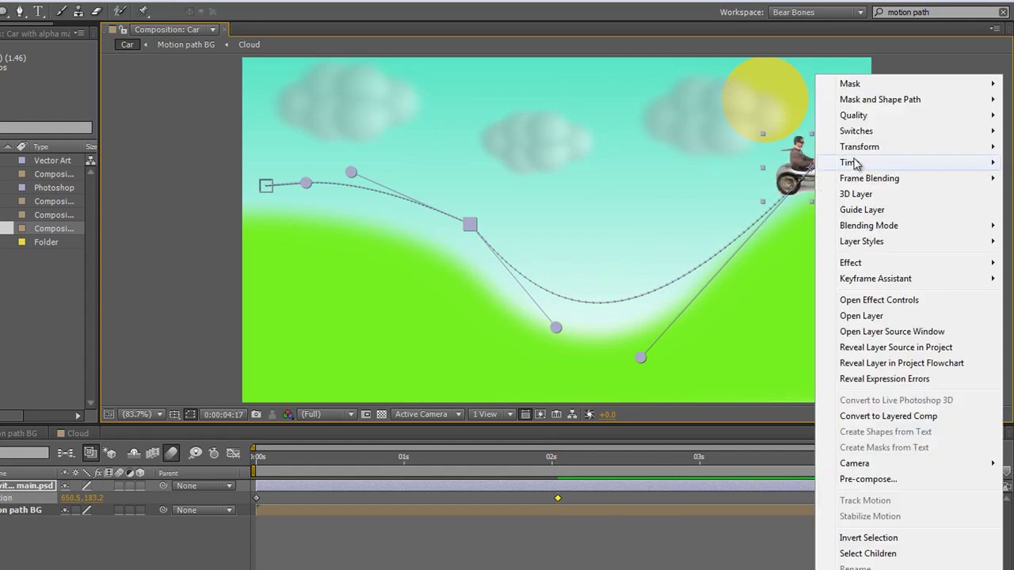
pyautogui.moveTo(860, 147)
pyautogui.click(681, 374)
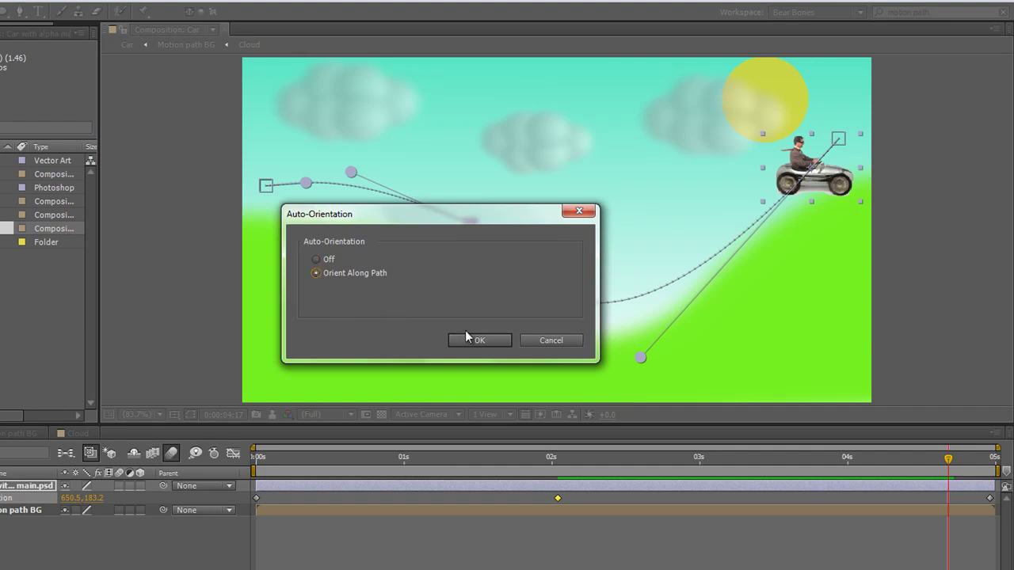
pyautogui.click(479, 340)
pyautogui.press('space')
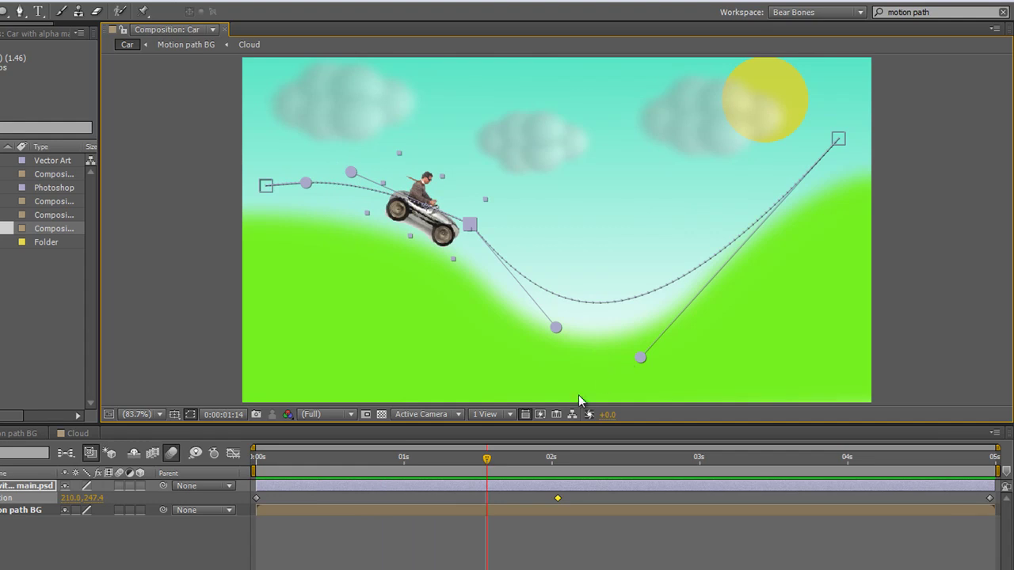
pyautogui.moveTo(488, 462); pyautogui.dragTo(239, 493)
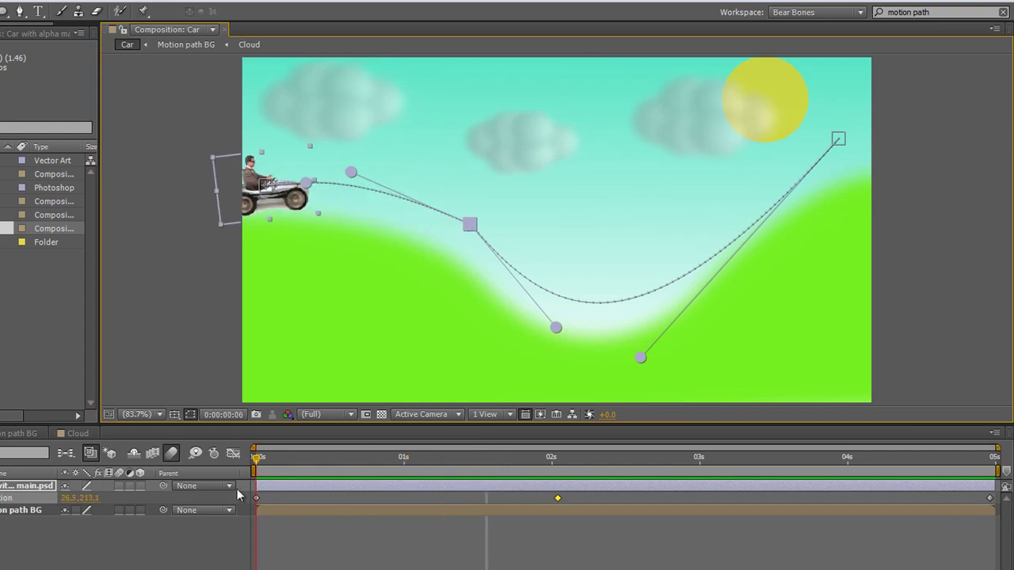